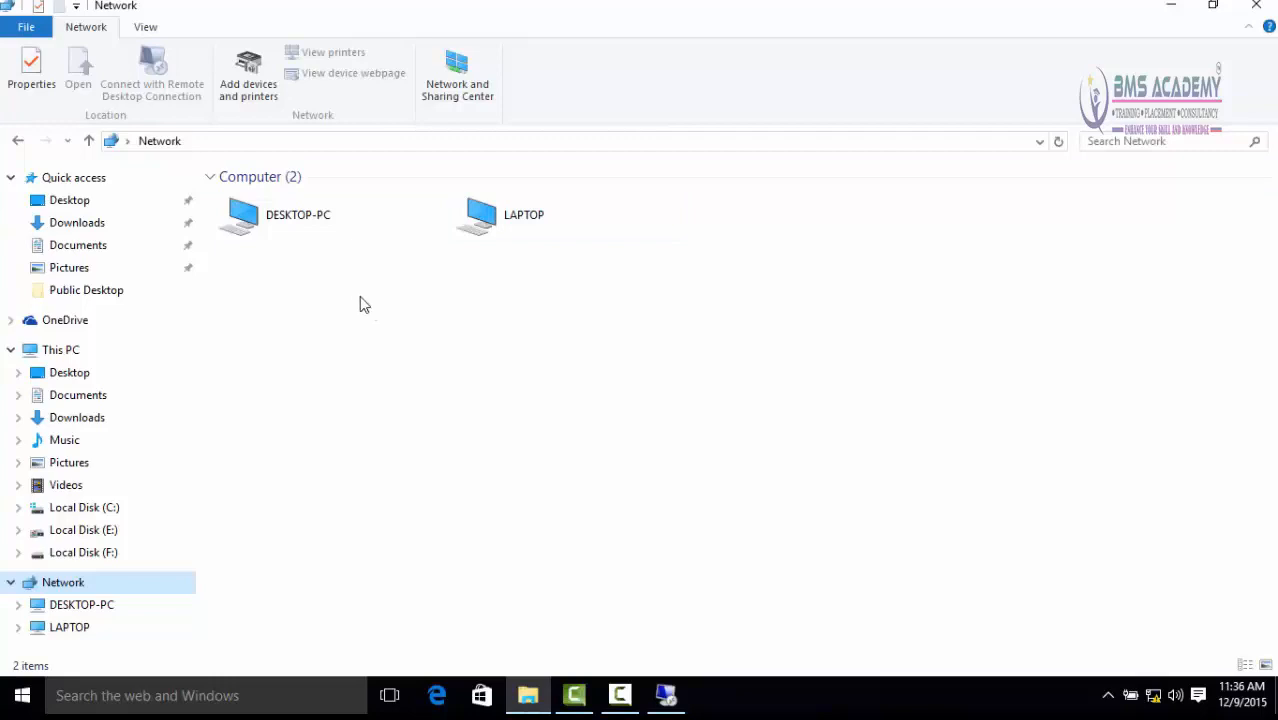
- Open DESKTOP-PC from the network computers to check its shared folders
double_click(244, 223)
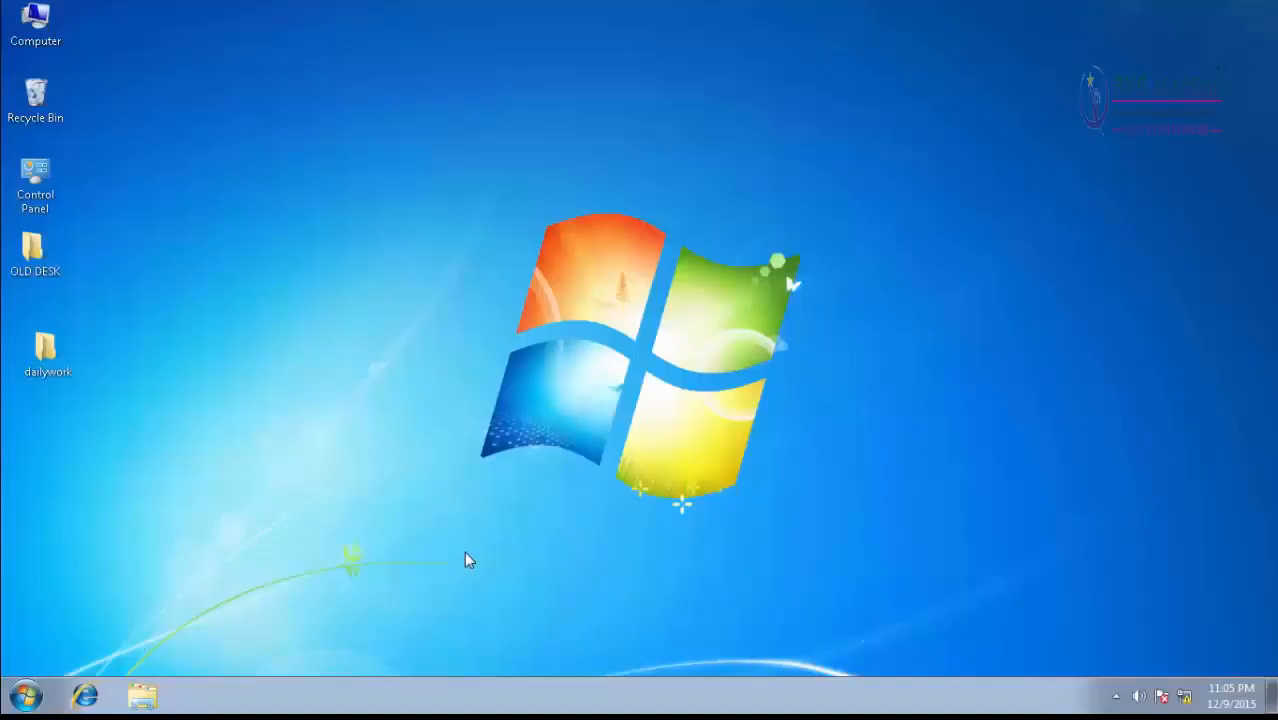
- On the Windows 7 desktop PC, open the sharing properties of the New Volume (D:) drive
double_click(68, 12)
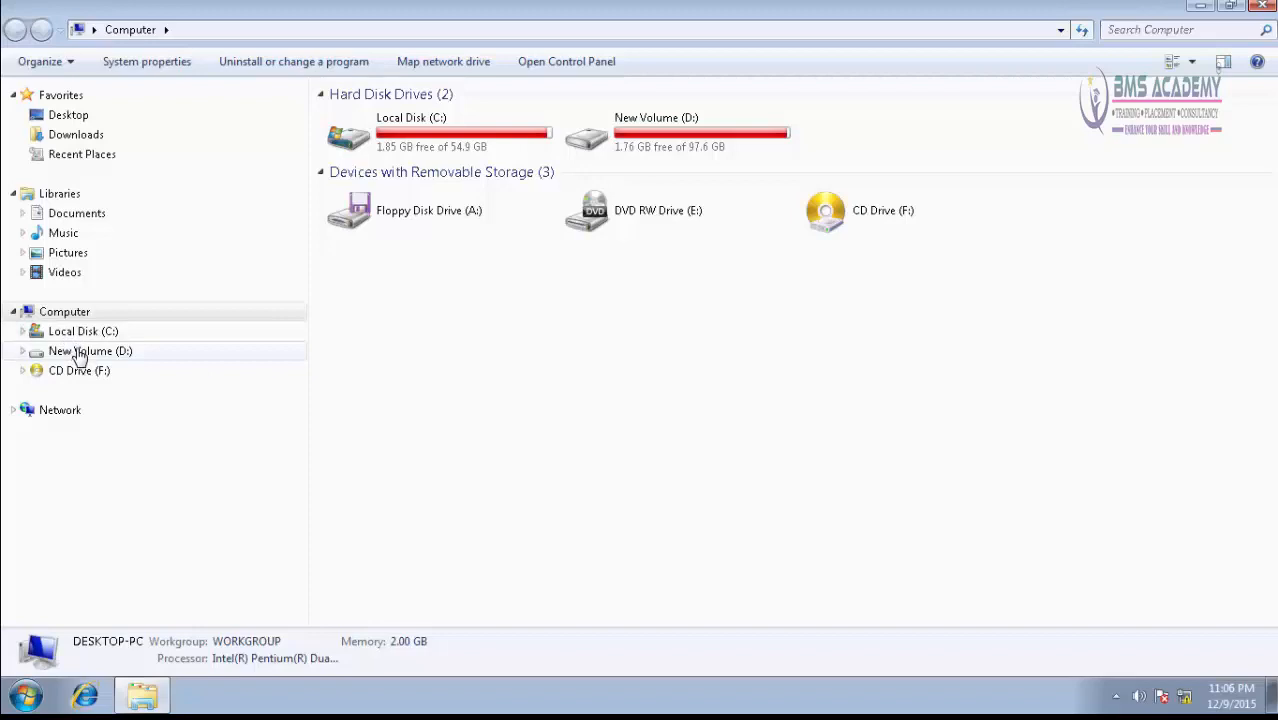
right_click(654, 144)
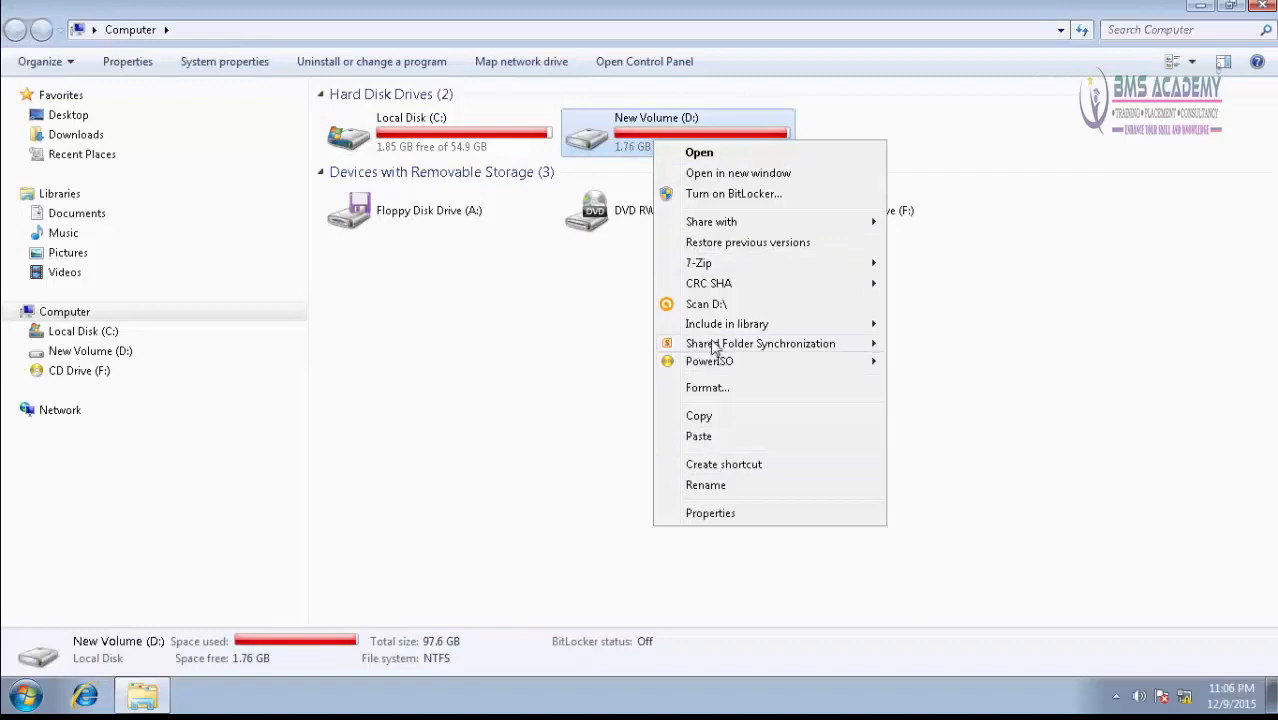
mouse_move(730, 226)
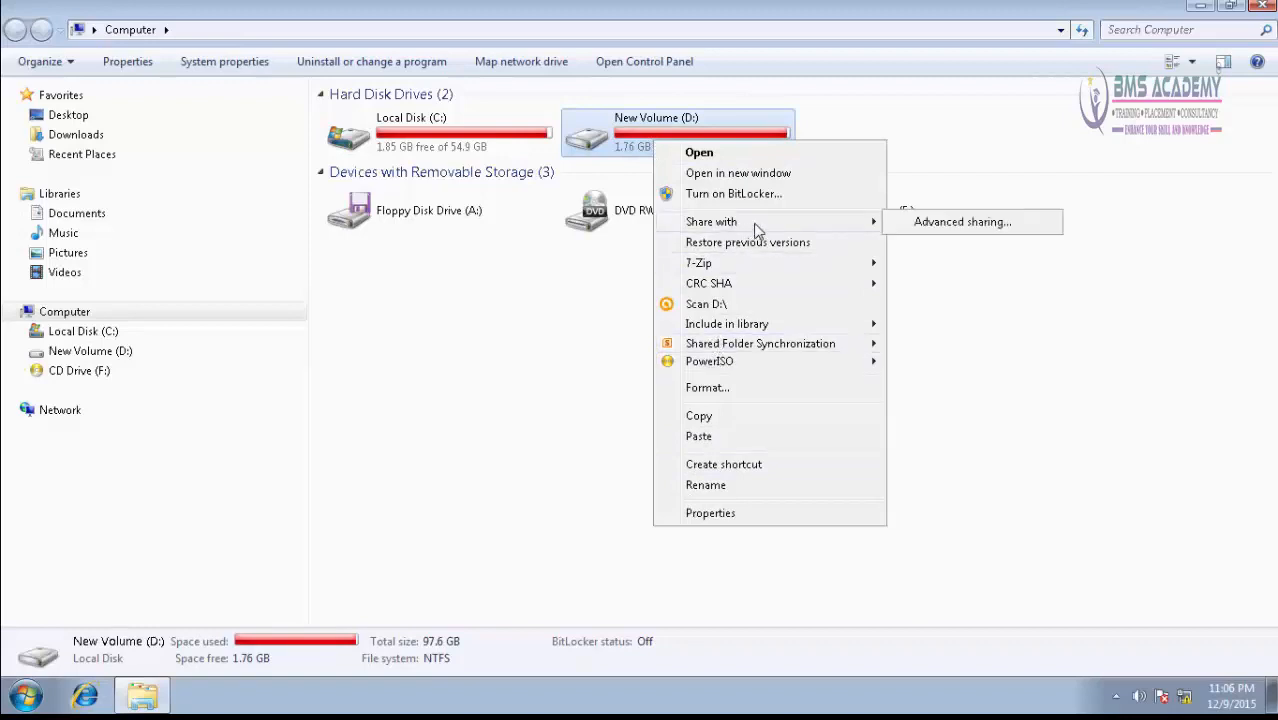
click(940, 224)
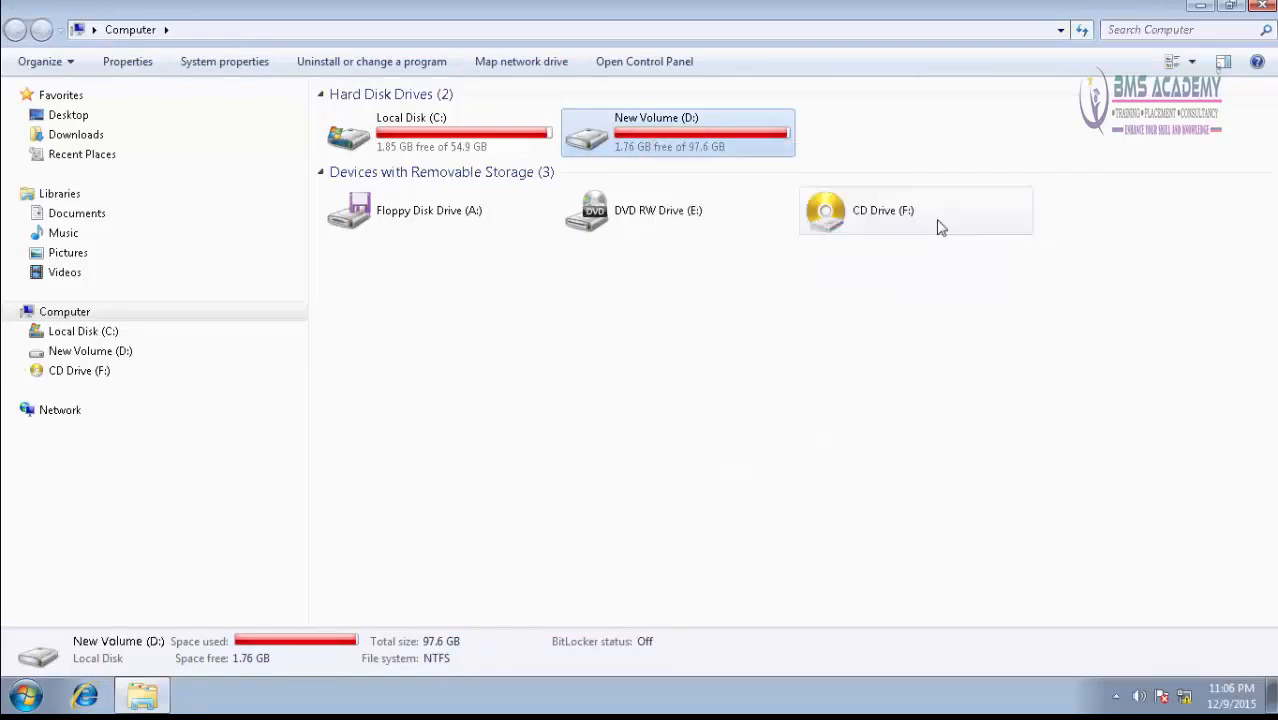
drag(1041, 222, 649, 148)
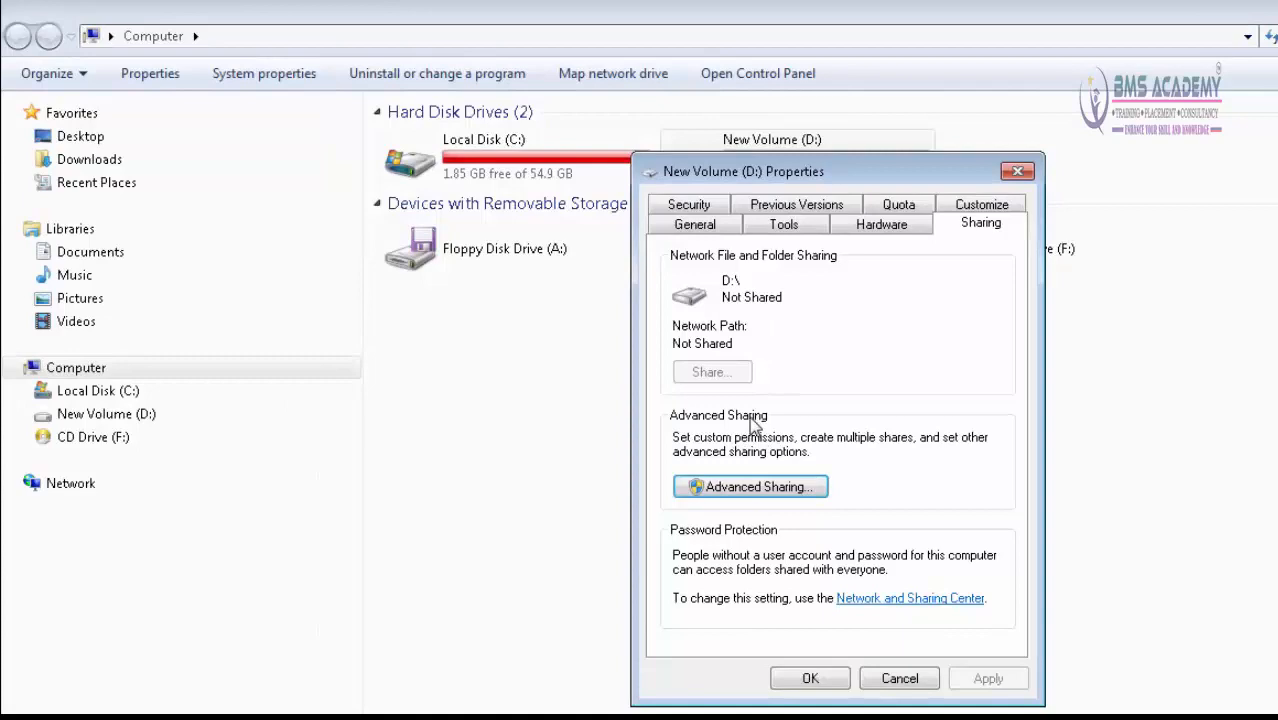
- Enable advanced sharing for the D: drive, keeping D as the share name
click(720, 484)
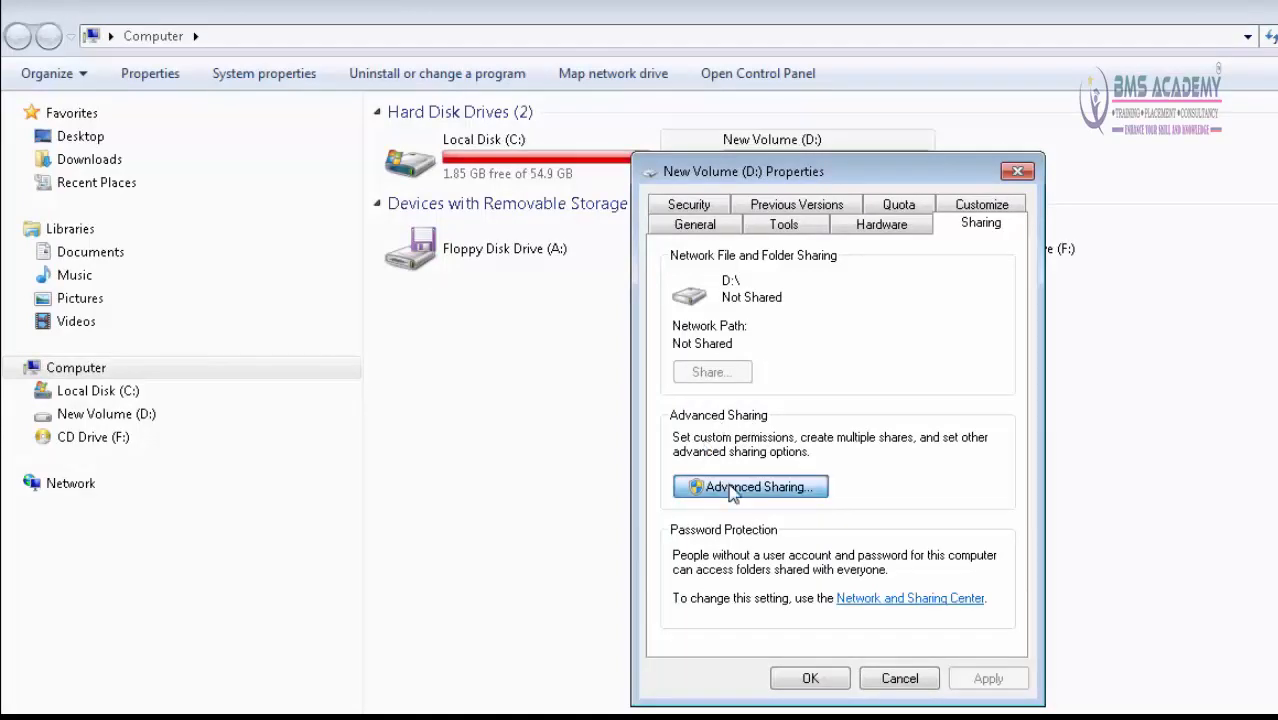
drag(767, 197, 1061, 193)
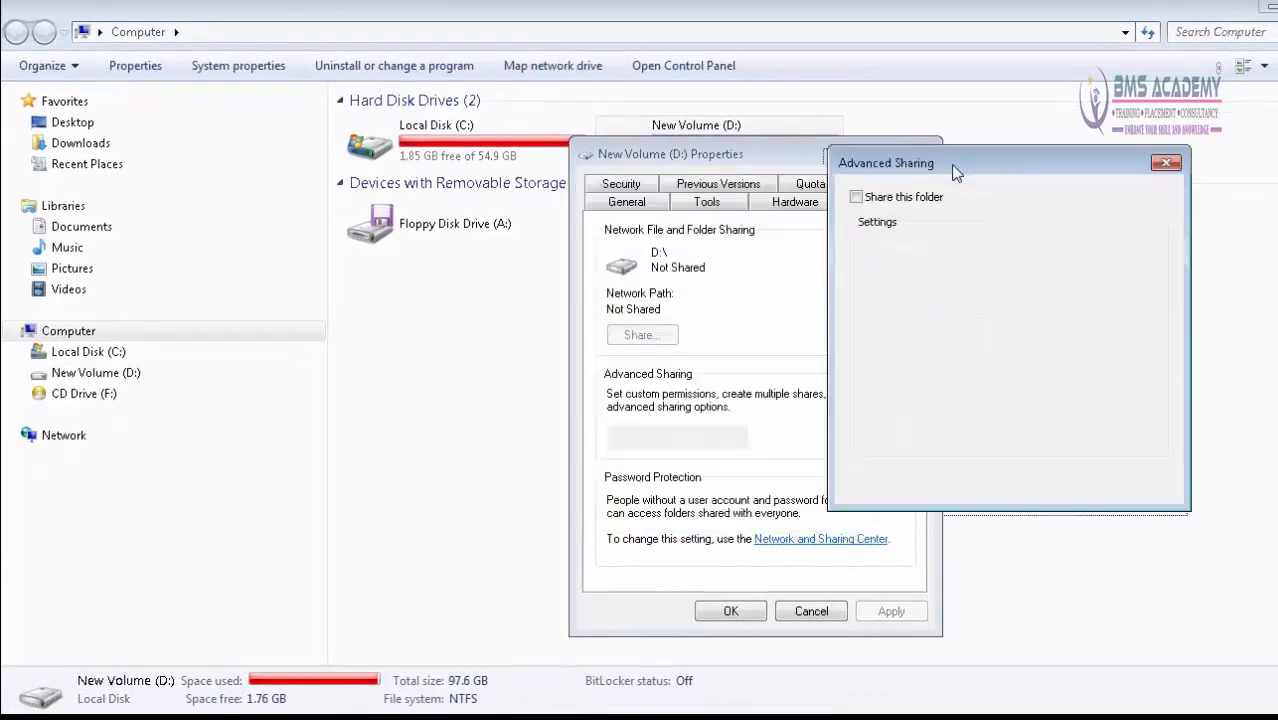
drag(935, 165, 938, 270)
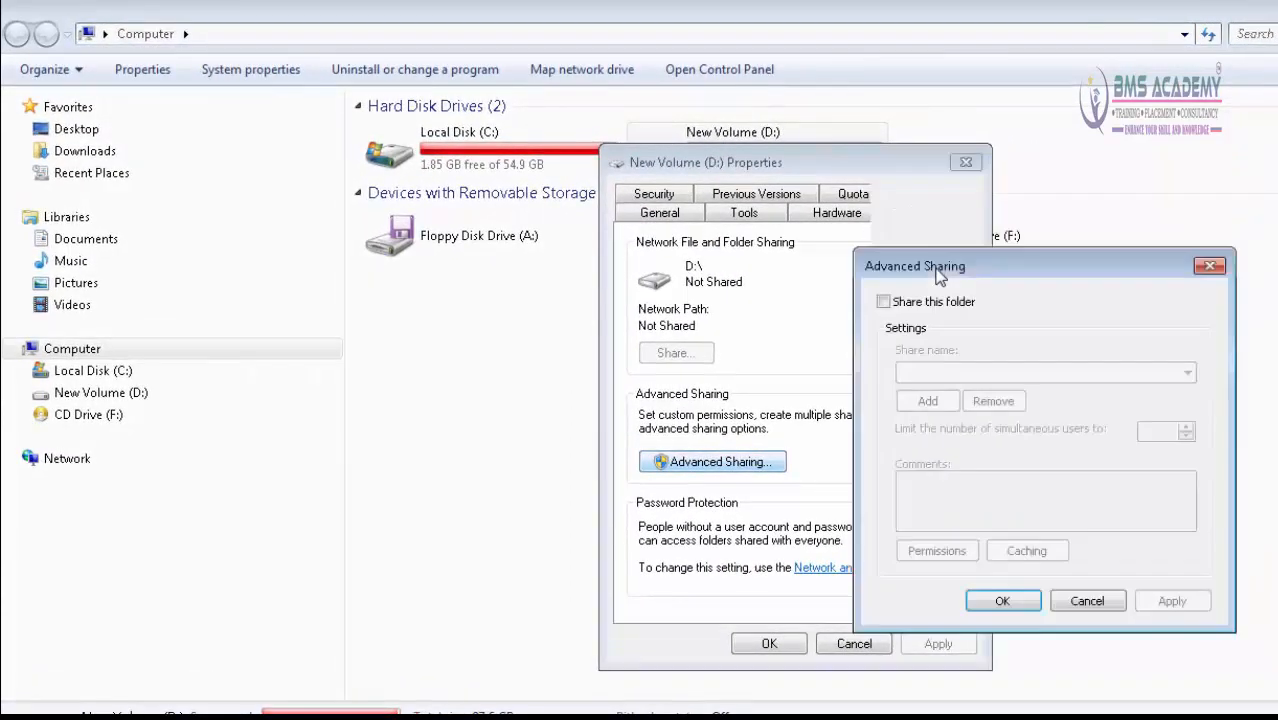
click(890, 303)
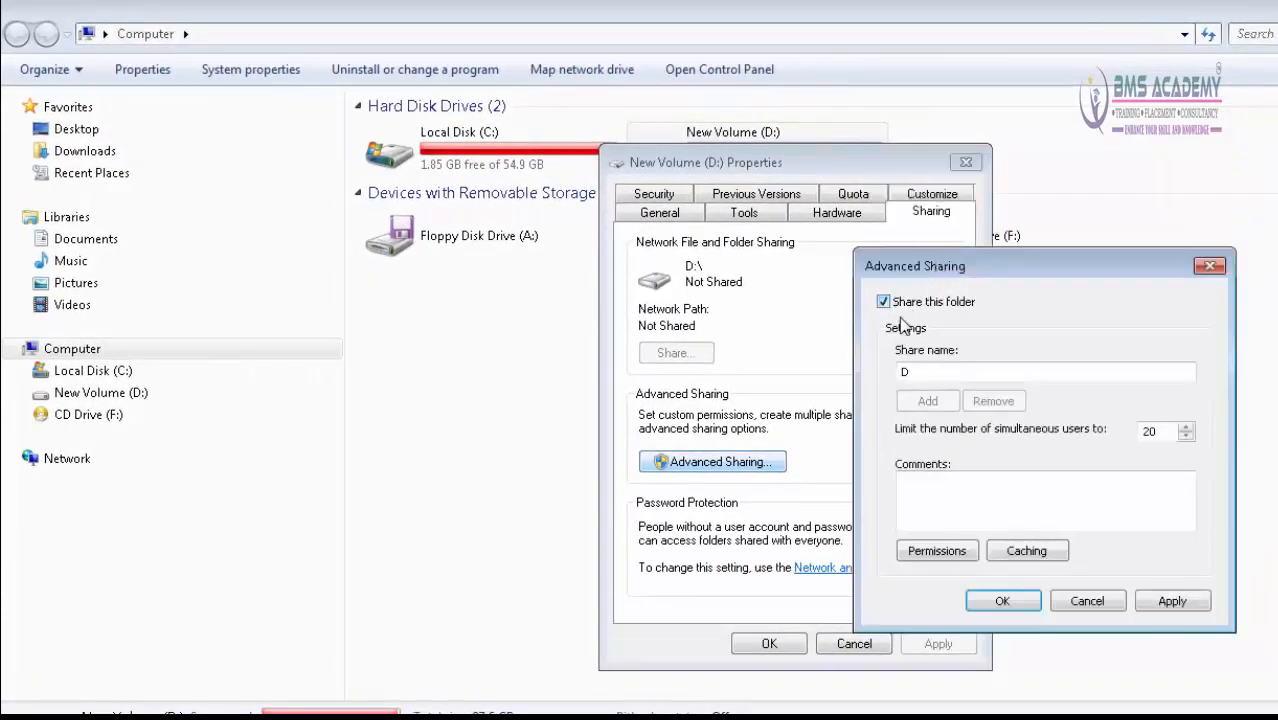
click(930, 371)
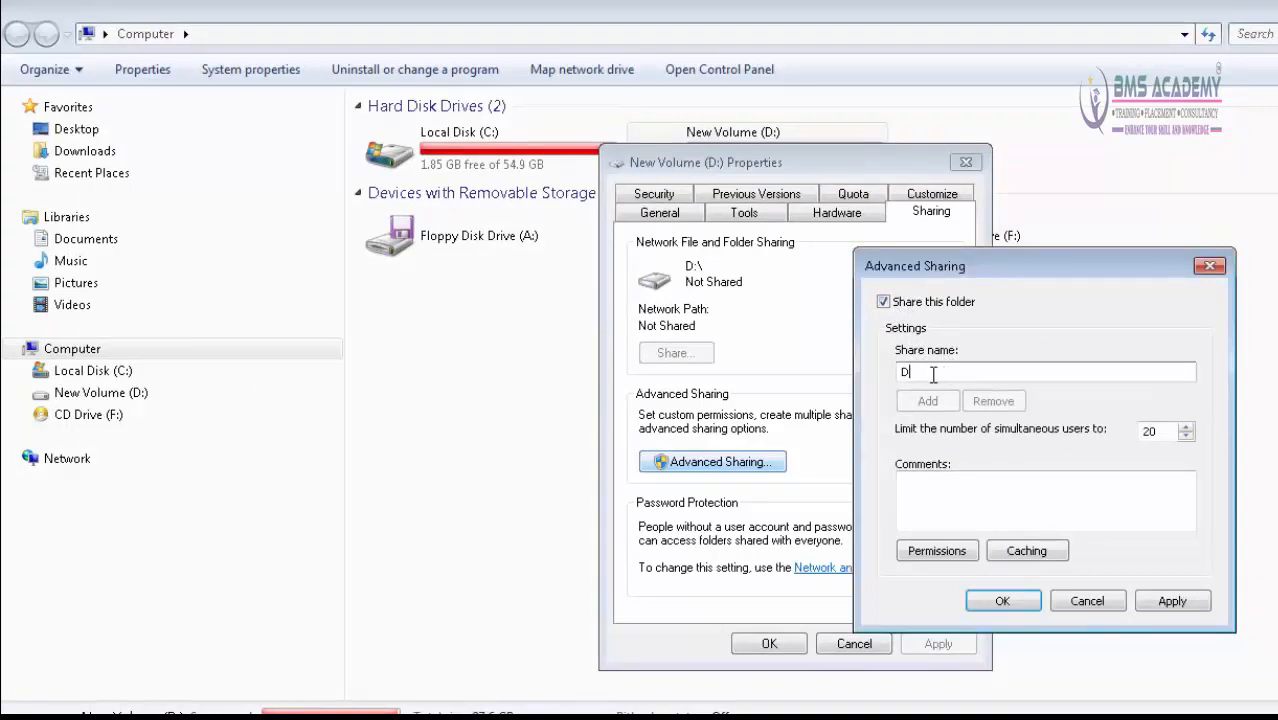
- Allow Everyone Full Control in the D share's permissions, apply the sharing settings and close the drive properties
click(946, 550)
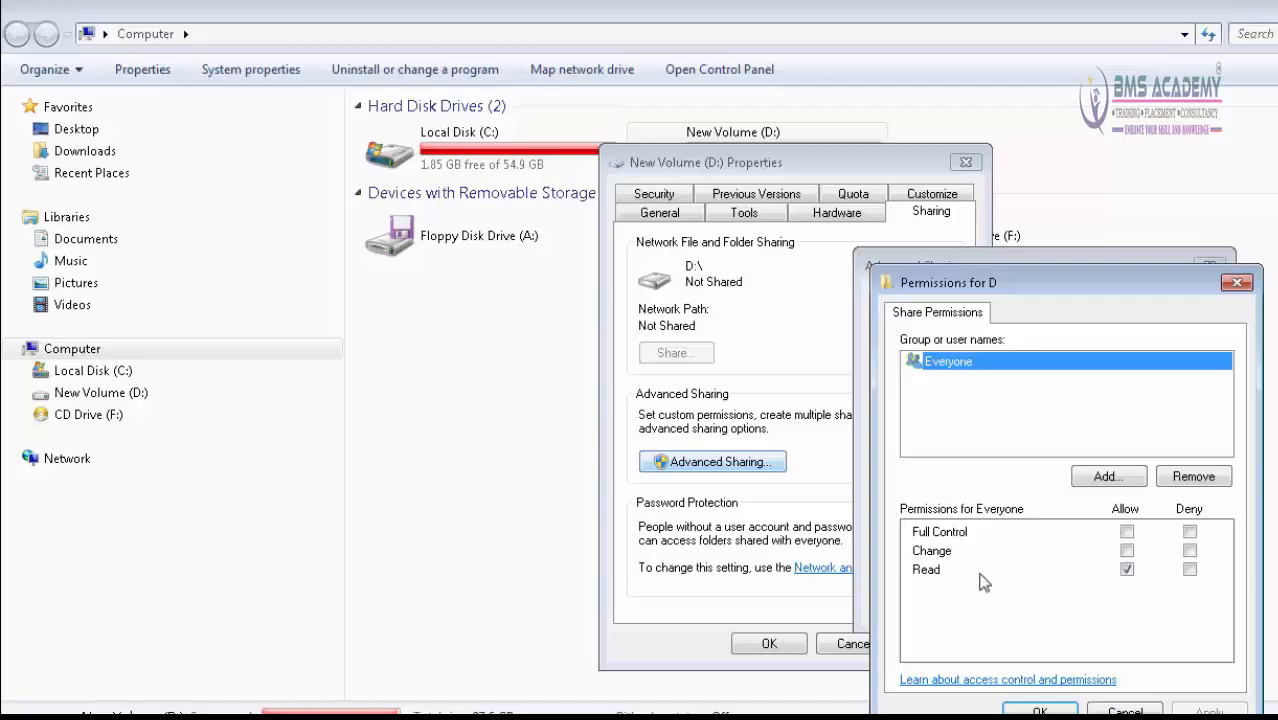
click(1127, 532)
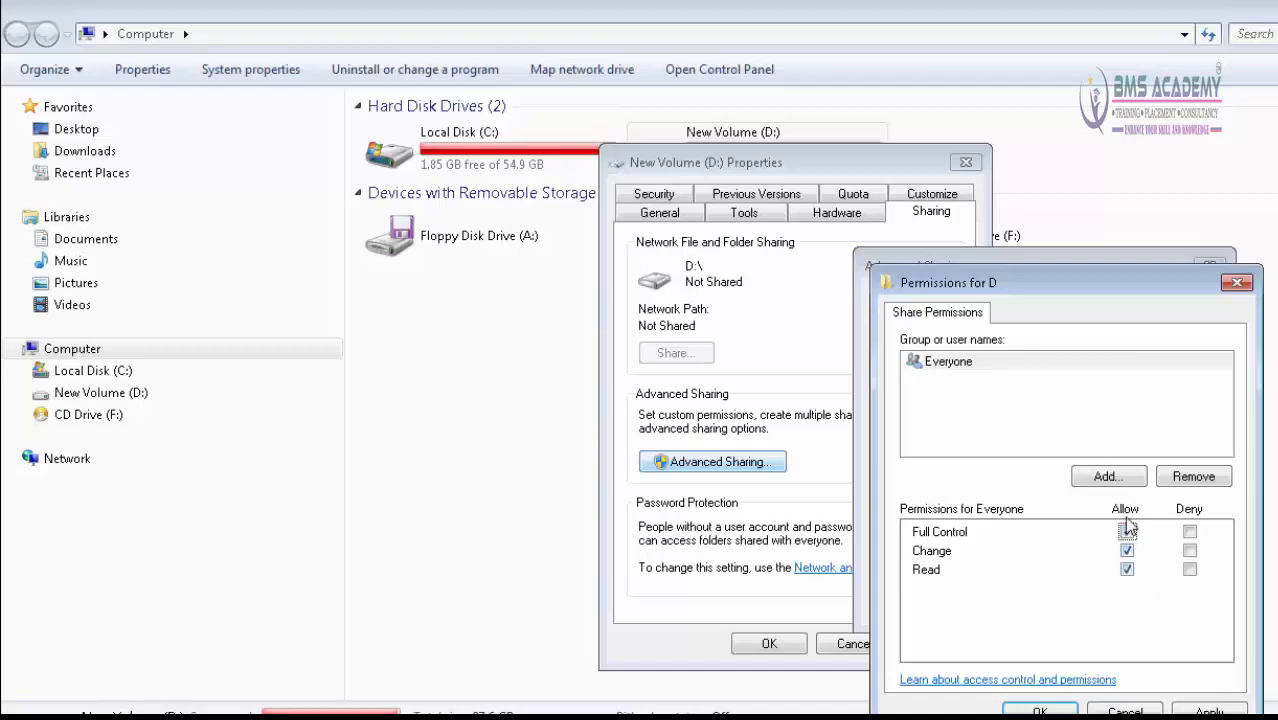
click(1040, 710)
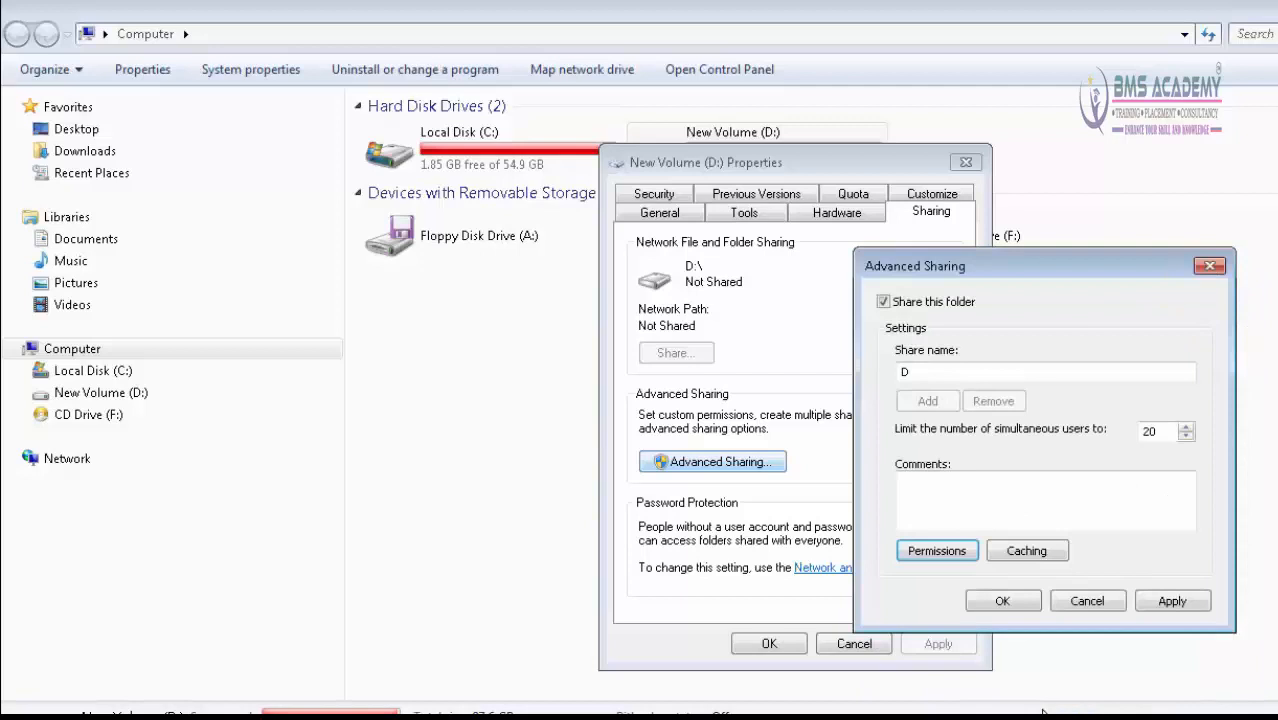
click(1152, 598)
click(1024, 601)
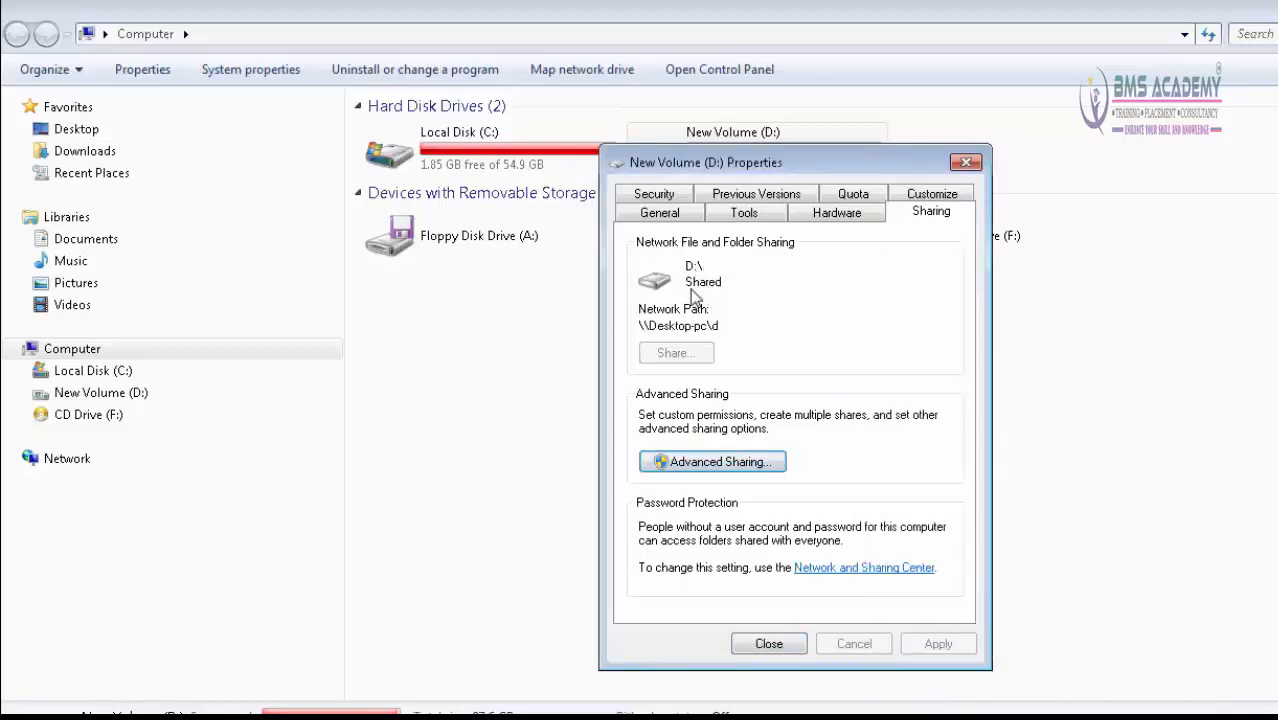
click(766, 643)
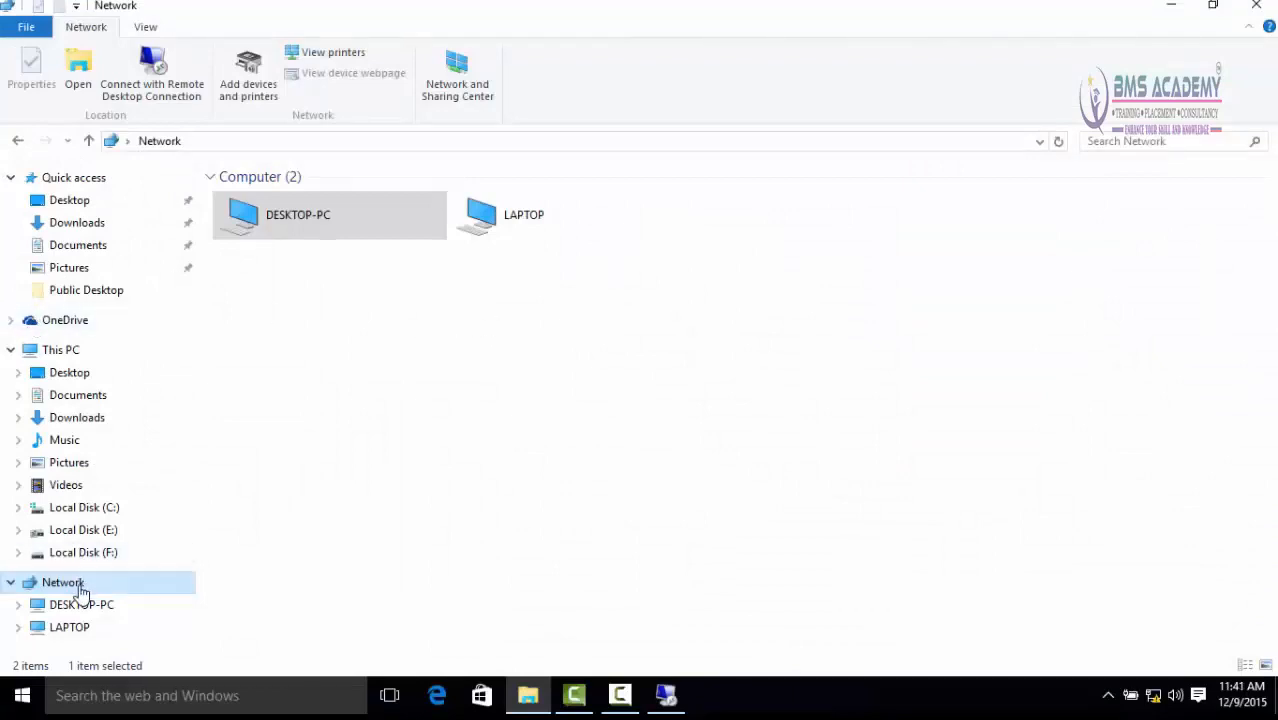
- On the Windows 10 laptop, try to open the shared folder d on DESKTOP-PC over the network
click(600, 325)
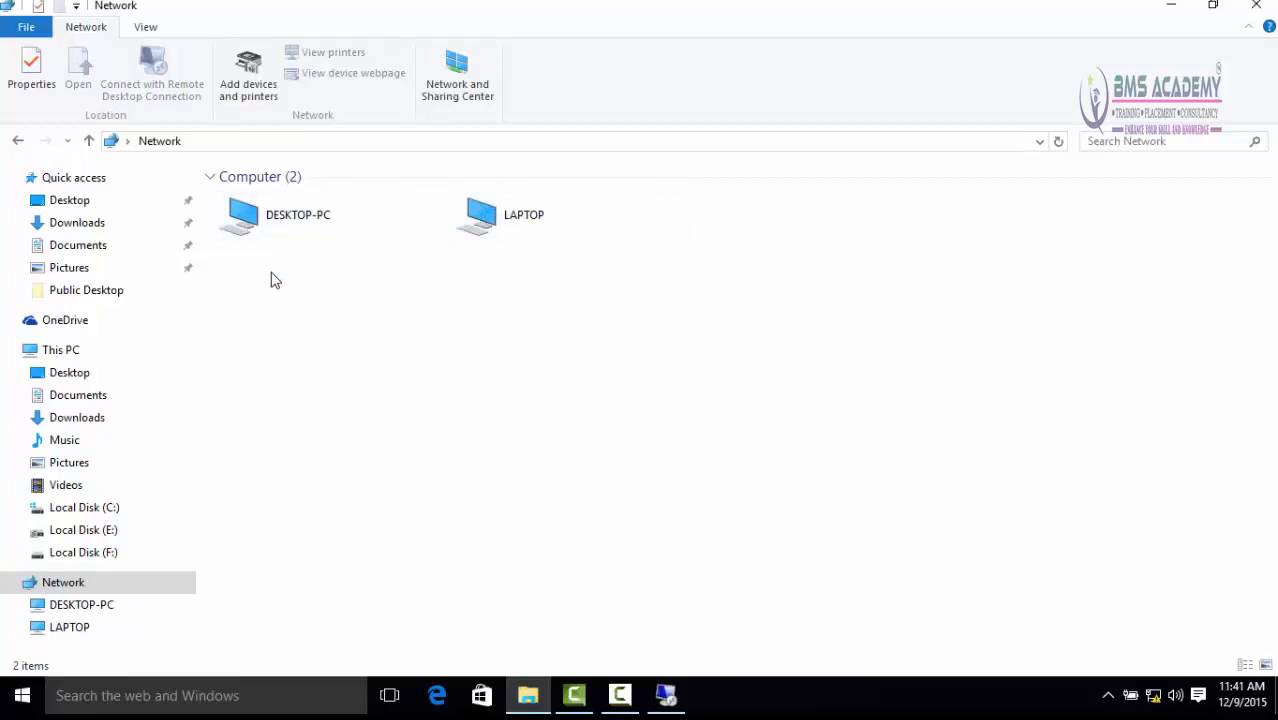
double_click(318, 222)
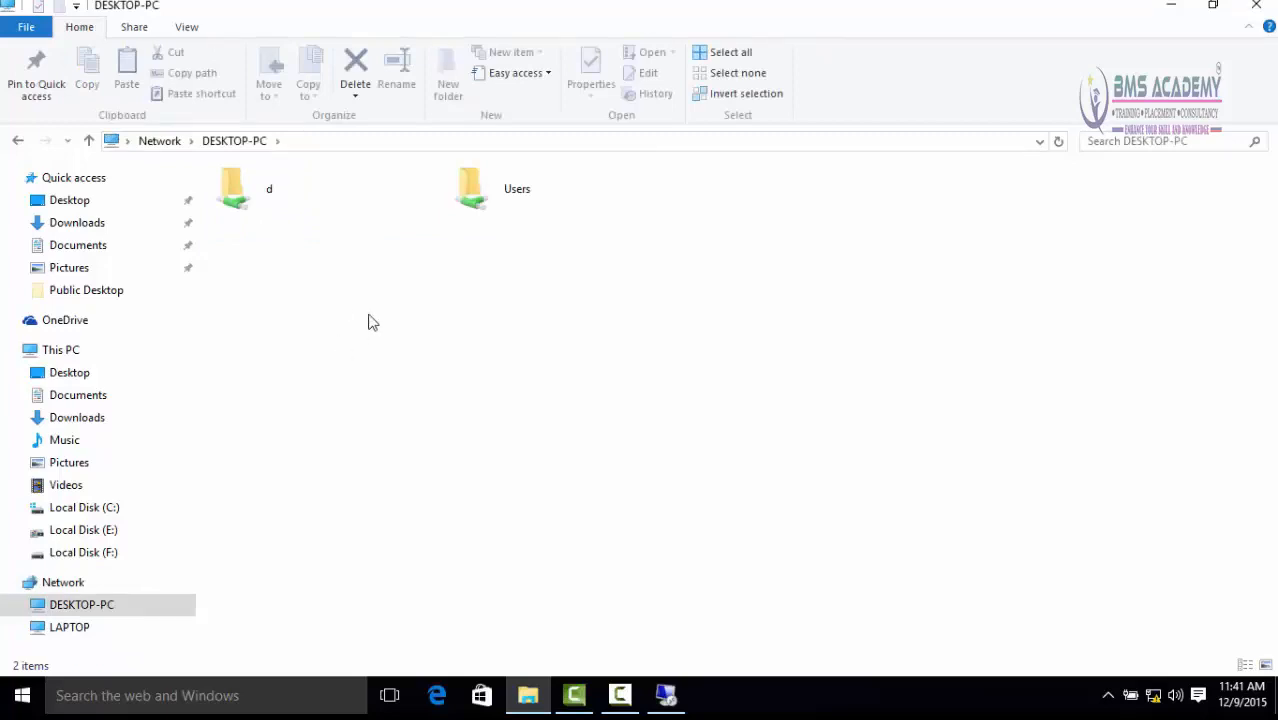
double_click(276, 200)
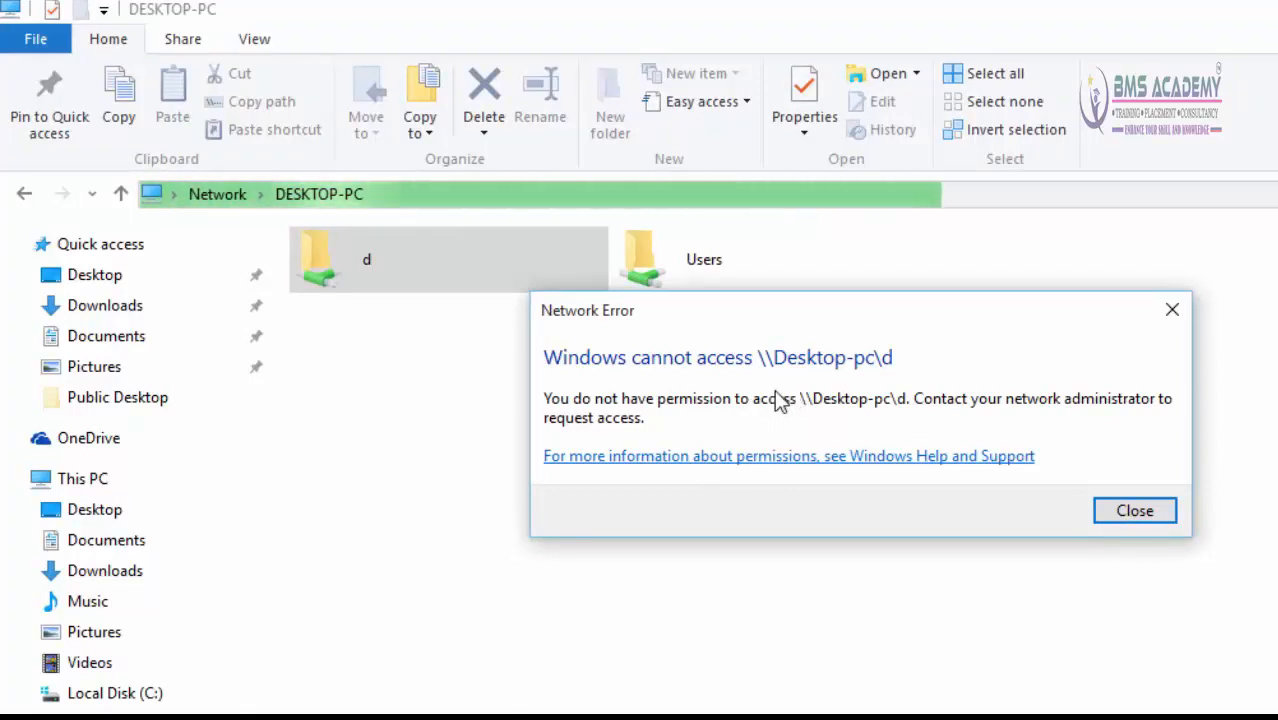
click(1140, 520)
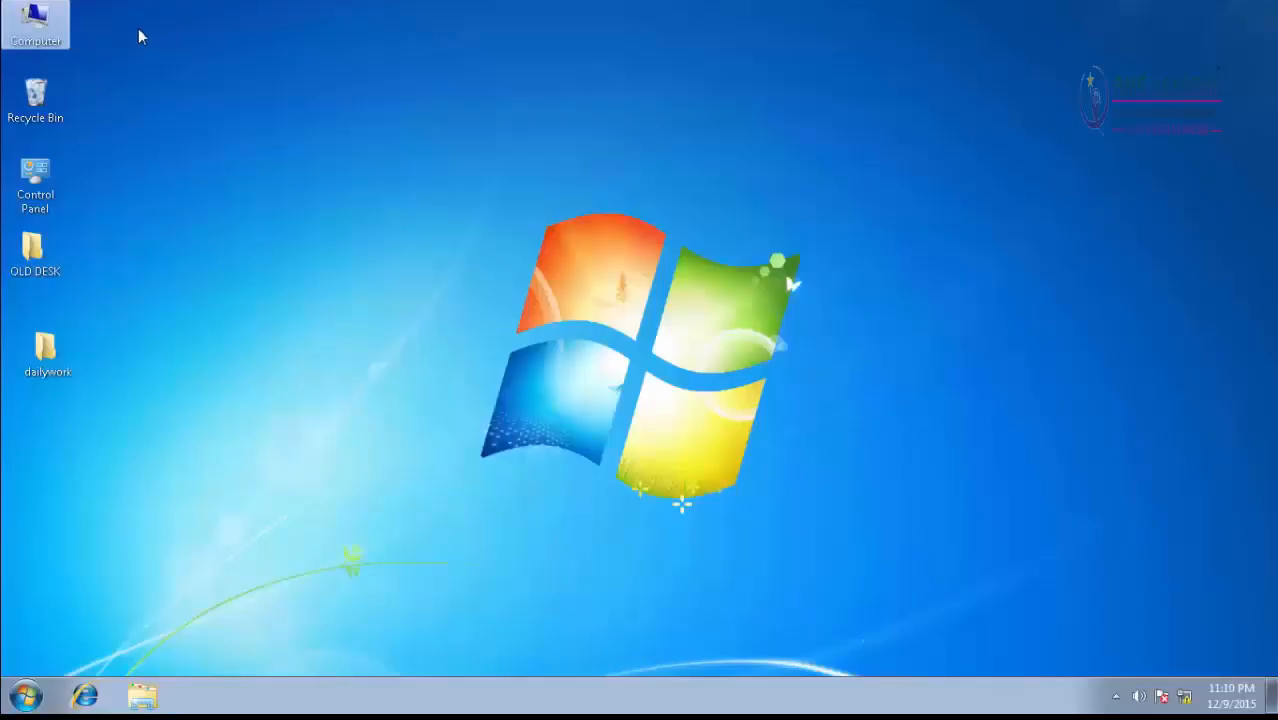
- Back on the Windows 7 desktop PC, reopen the sharing properties of New Volume (D:)
double_click(57, 25)
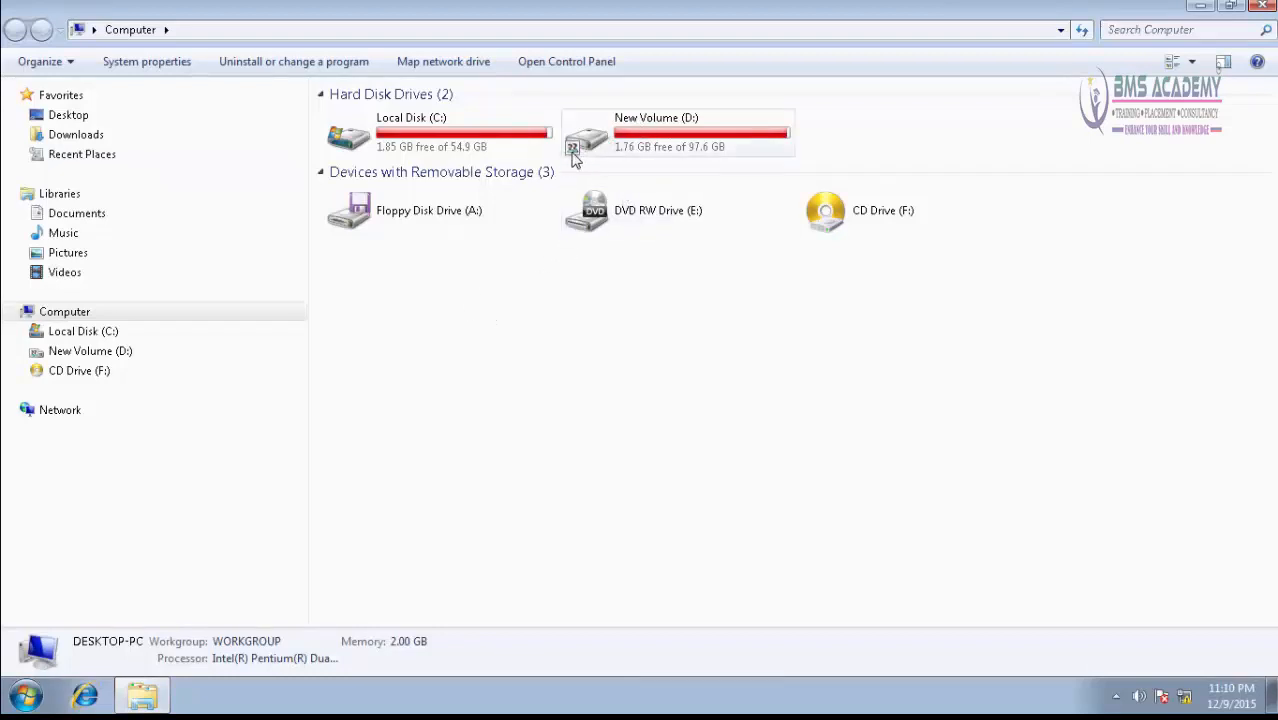
mouse_move(575, 160)
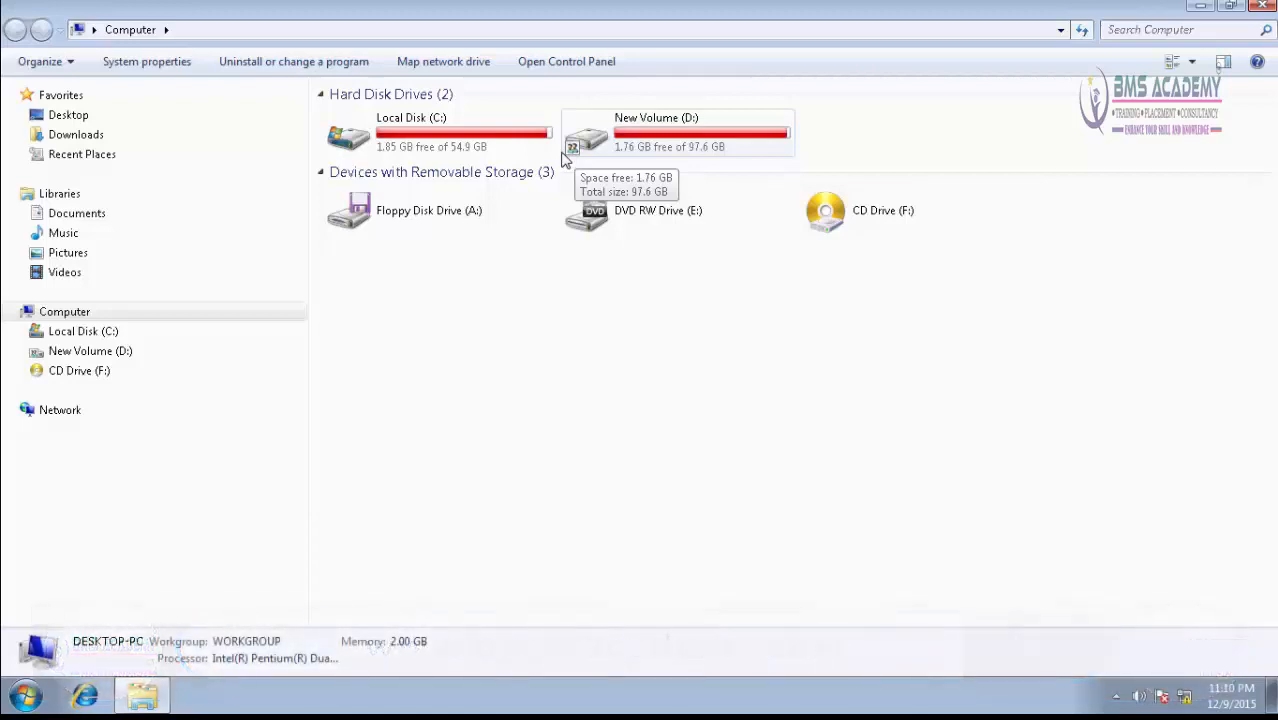
right_click(658, 138)
mouse_move(781, 222)
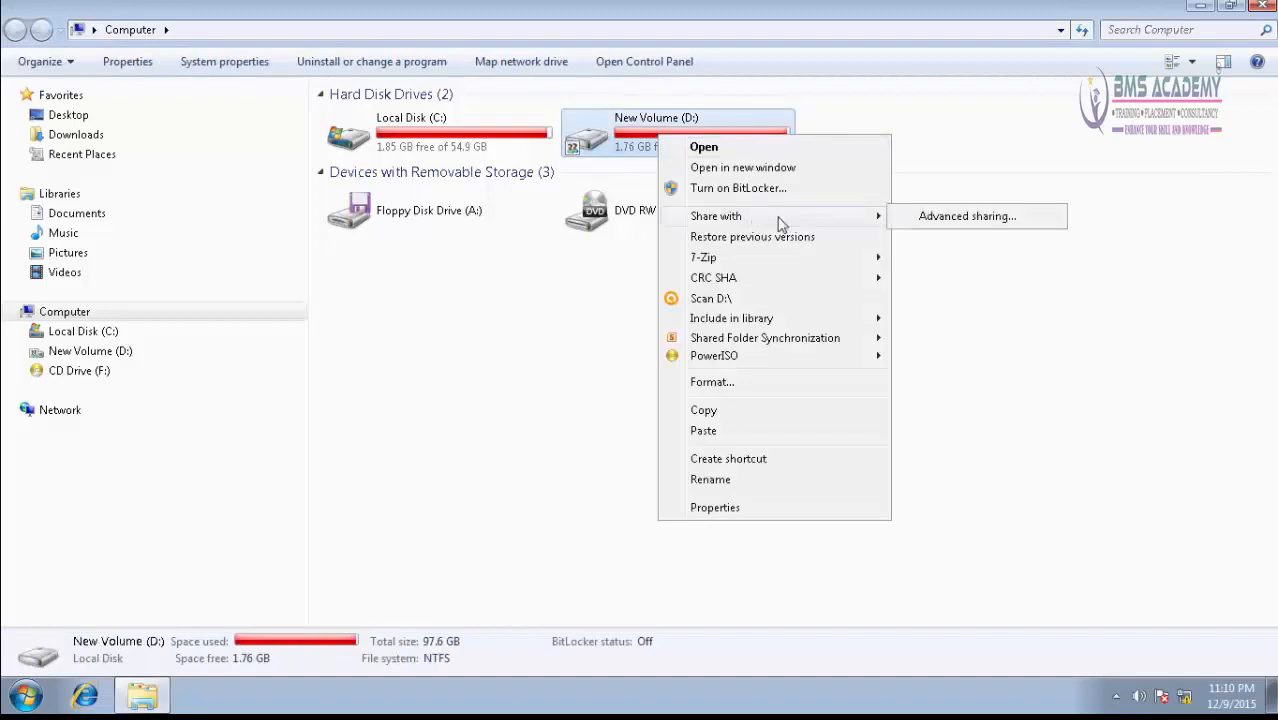
click(950, 226)
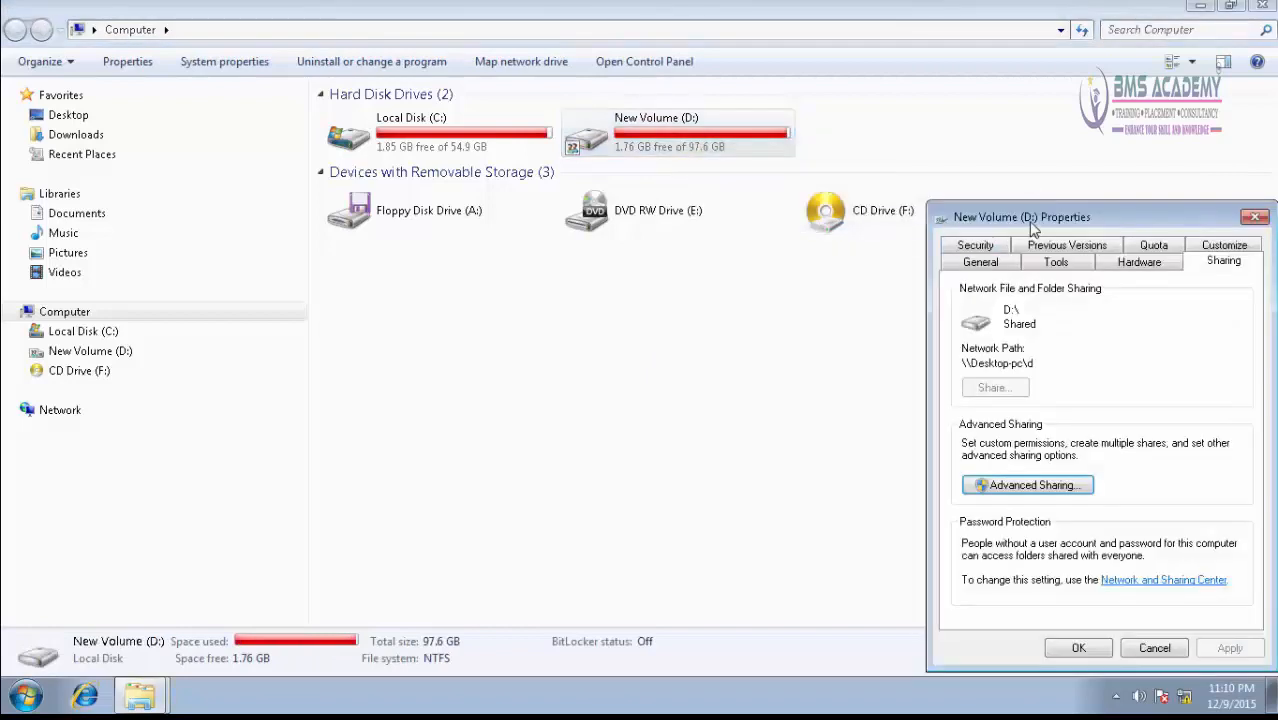
drag(1034, 227, 586, 173)
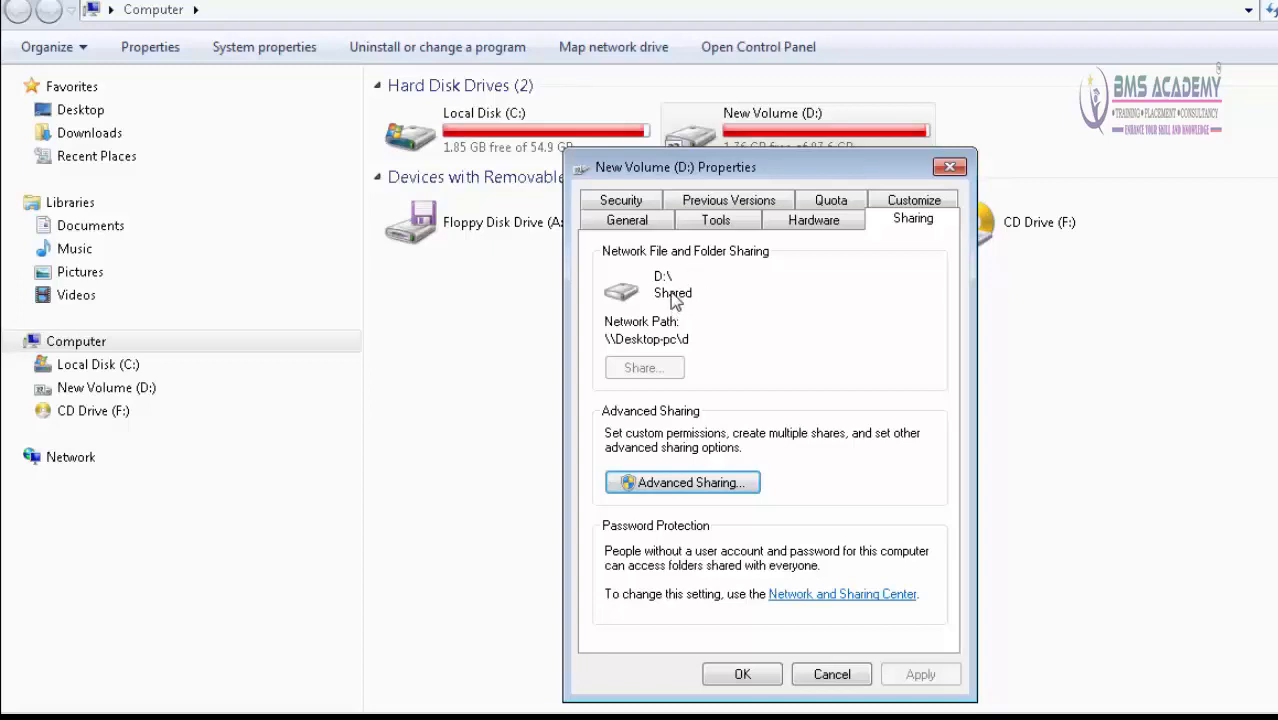
- Add the Everyone group to the D: drive's security permissions
click(622, 201)
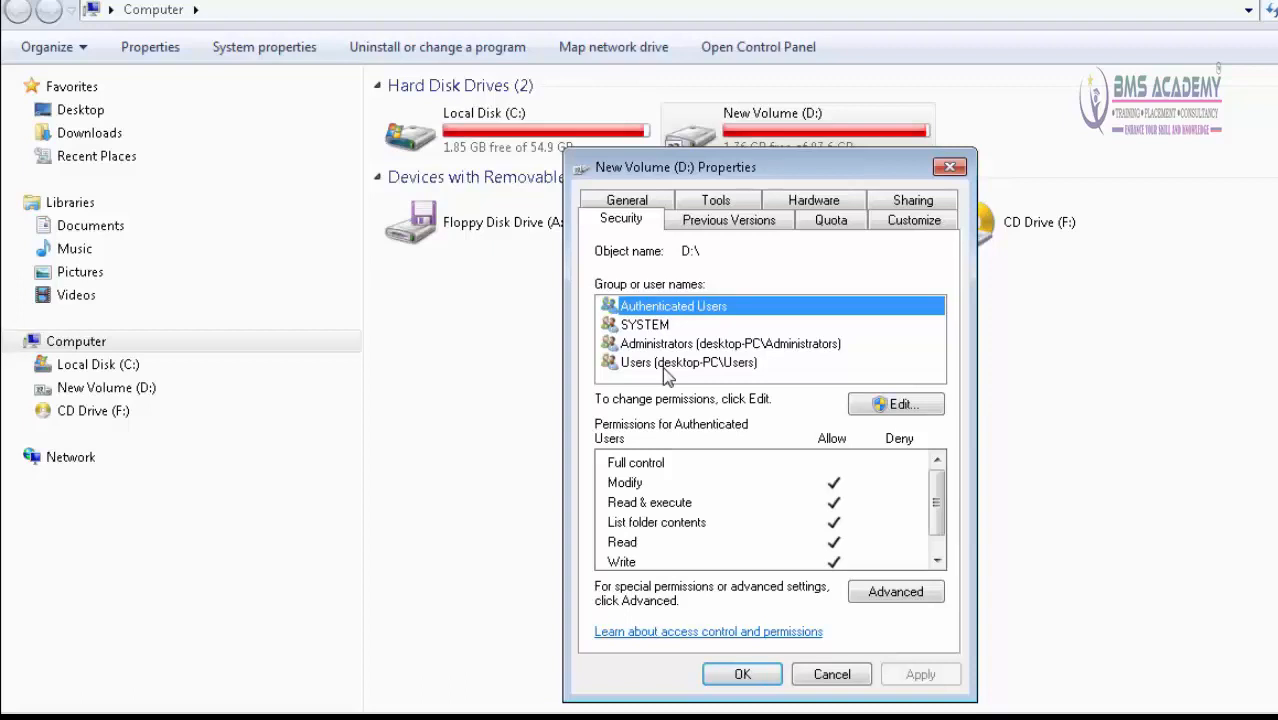
click(881, 405)
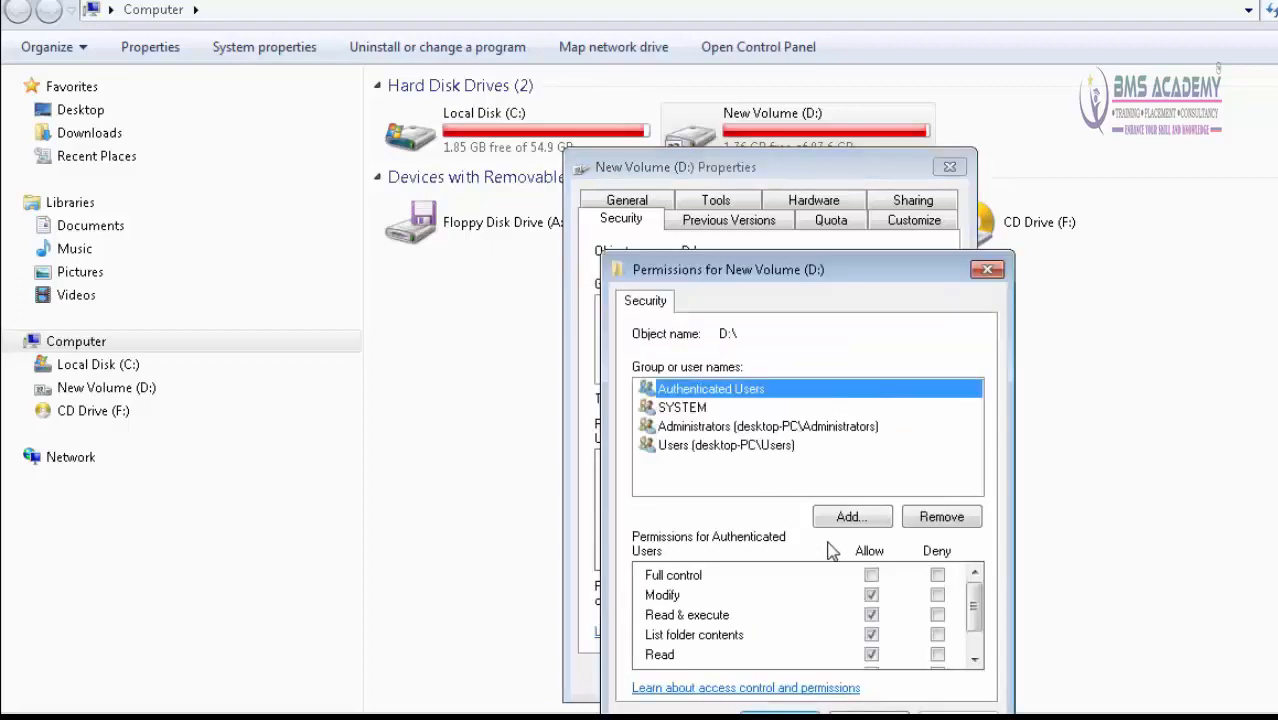
click(852, 518)
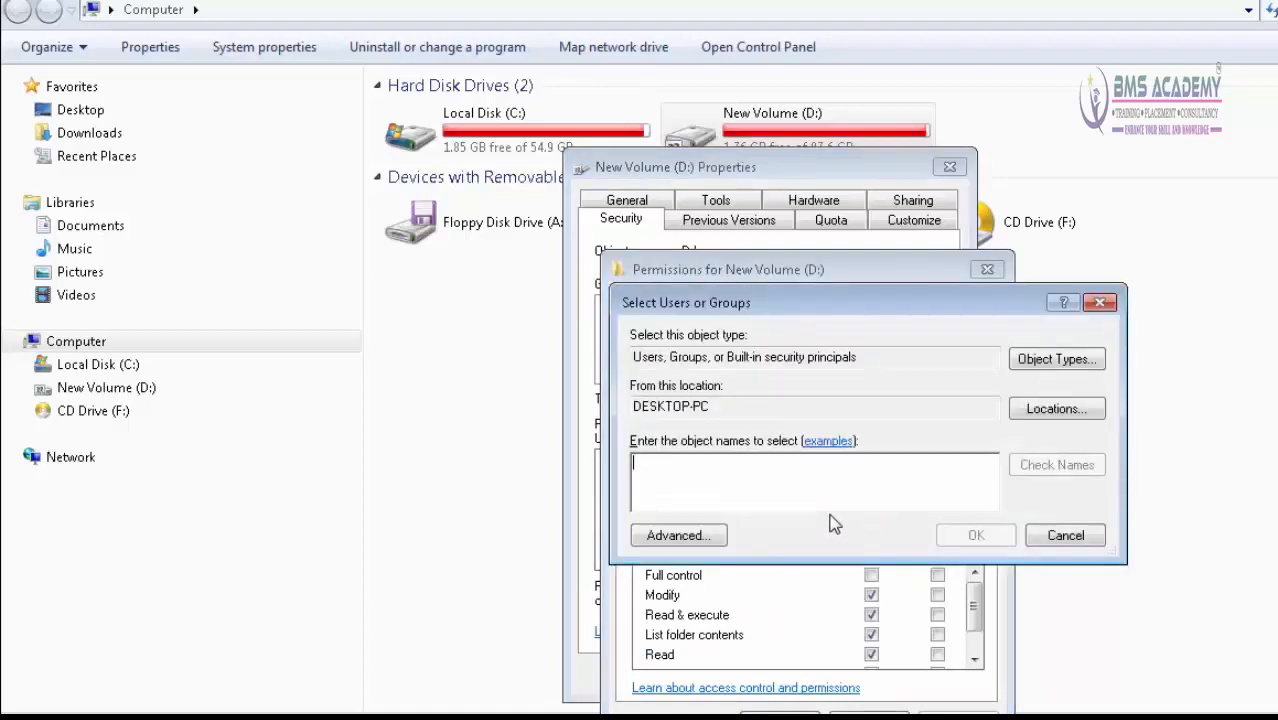
text(EVERY)
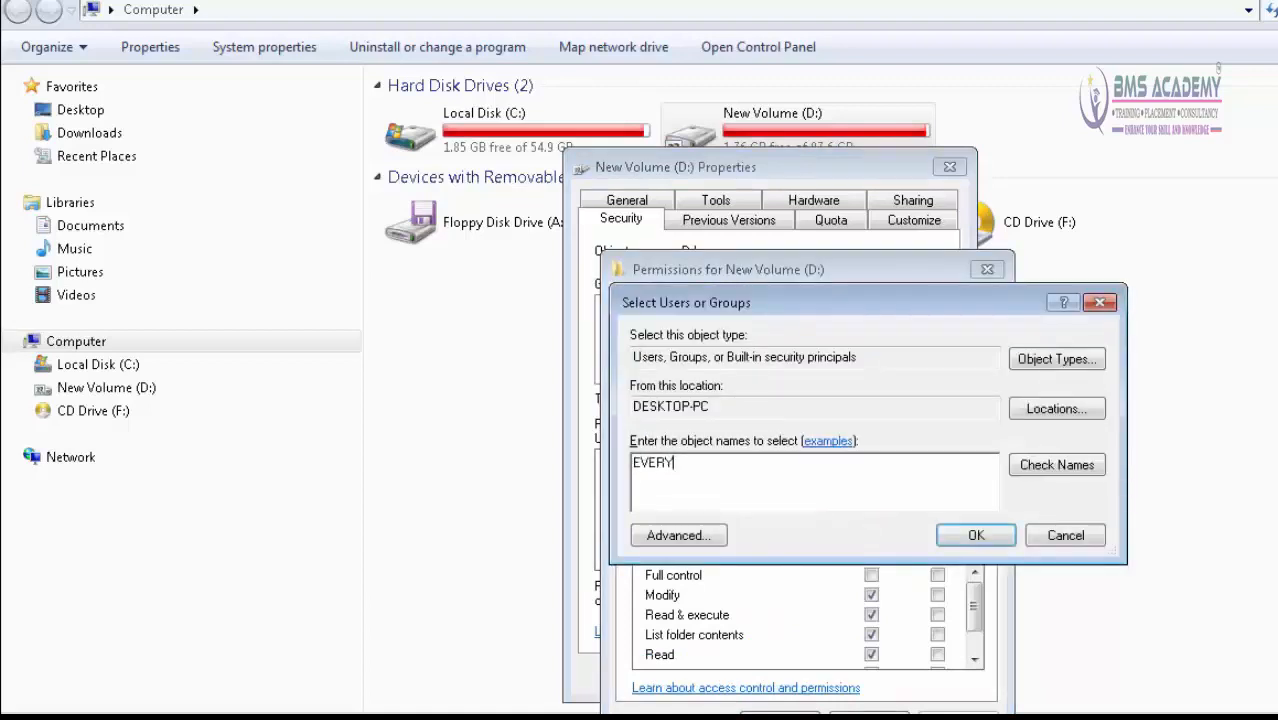
text(ONE)
click(976, 535)
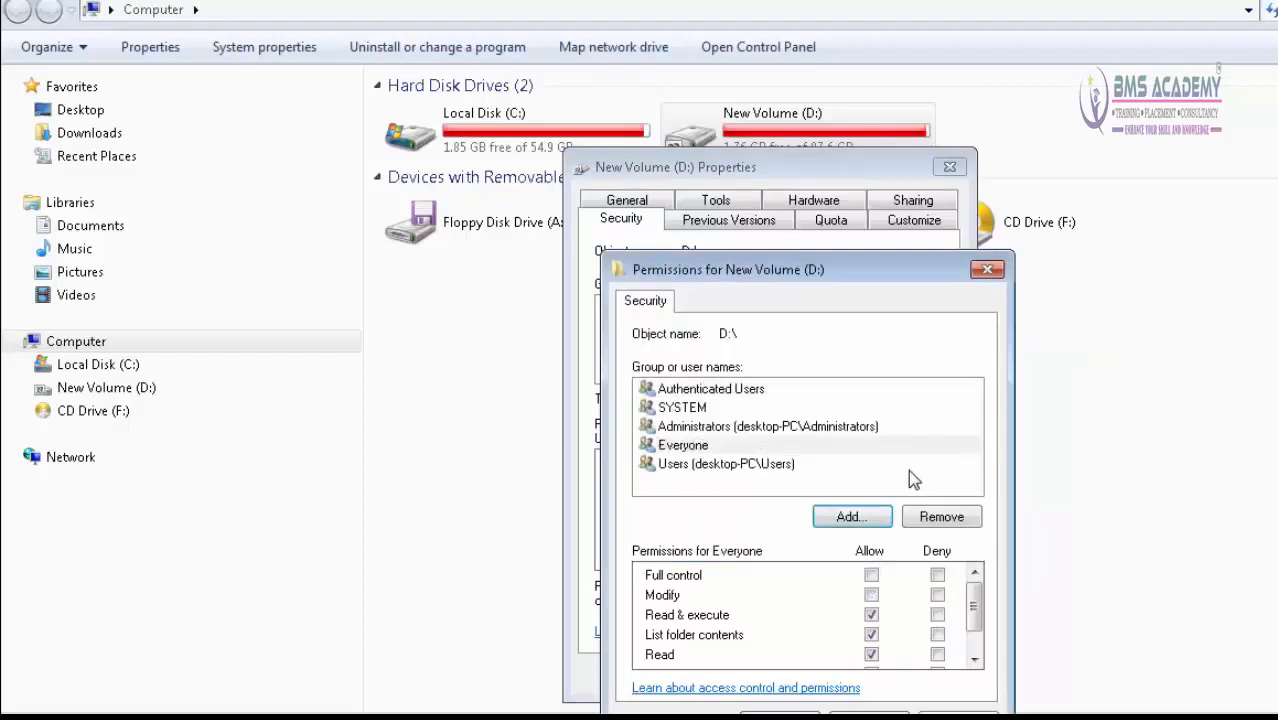
- Allow Full control for Everyone in the D: drive's security permissions and apply the change
click(699, 445)
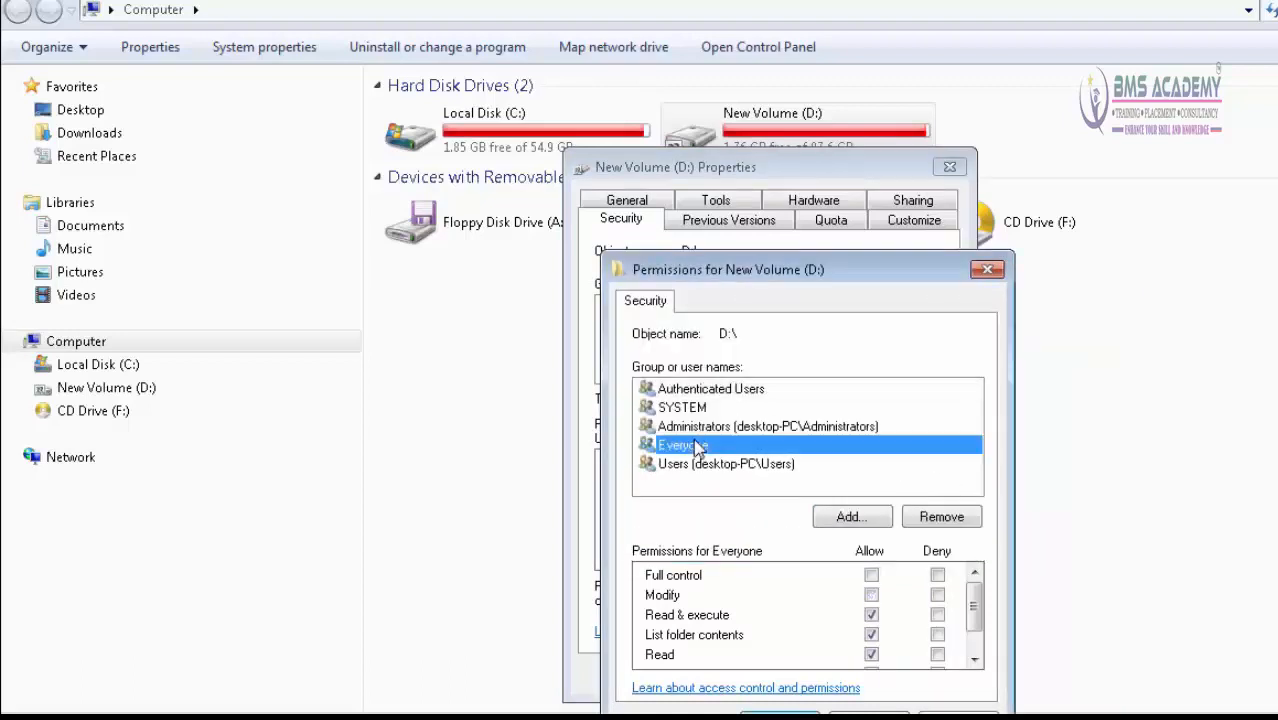
click(872, 576)
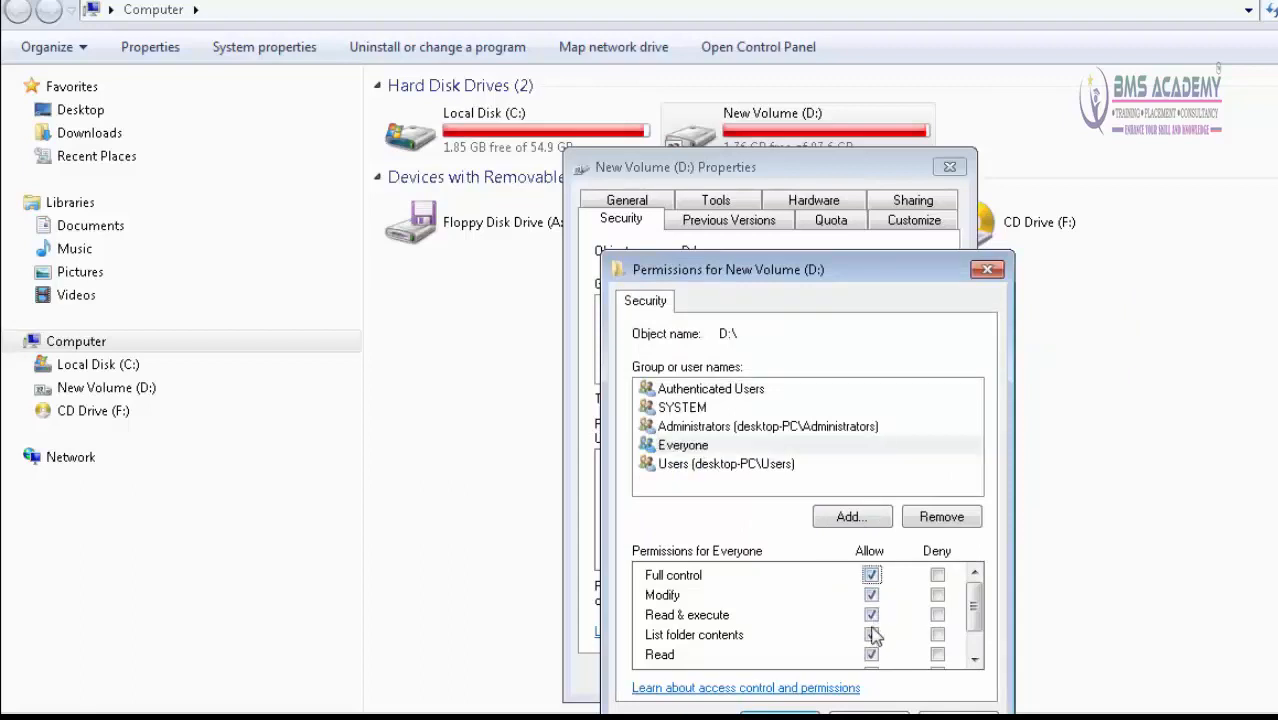
scroll(873, 636, down, 1)
scroll(871, 640, up, 1)
scroll(871, 640, down, 1)
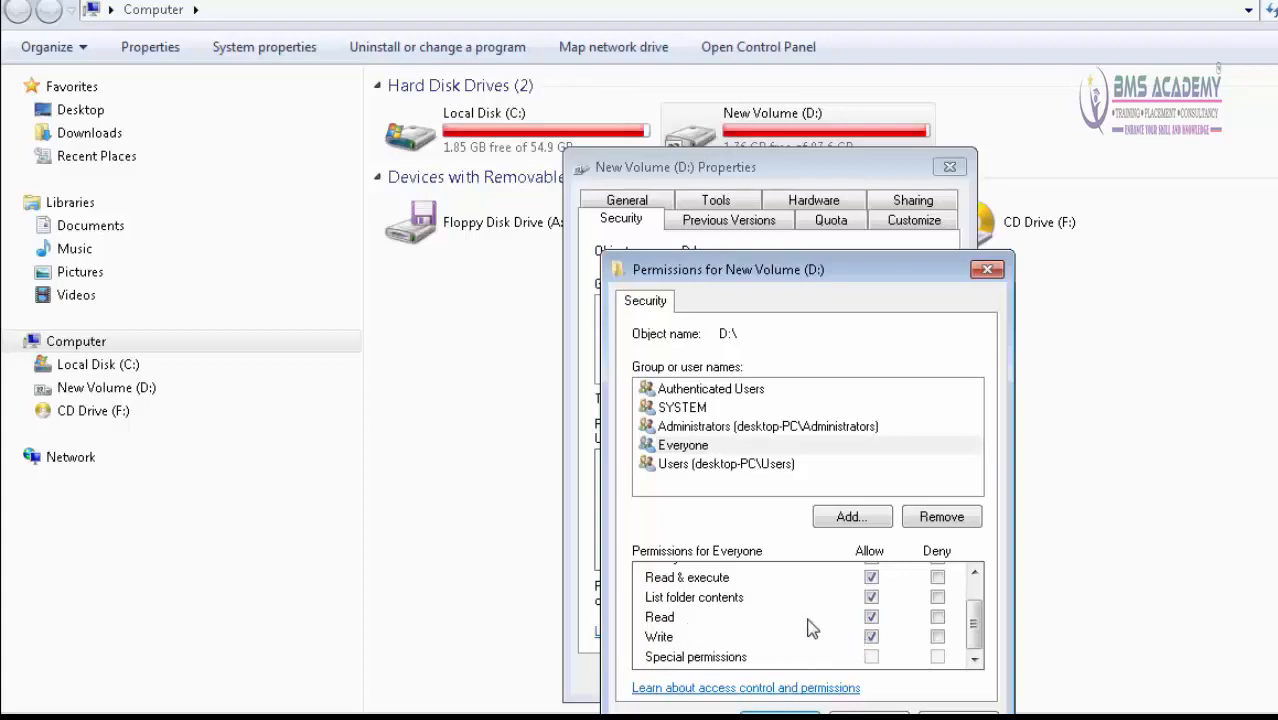
scroll(798, 600, up, 1)
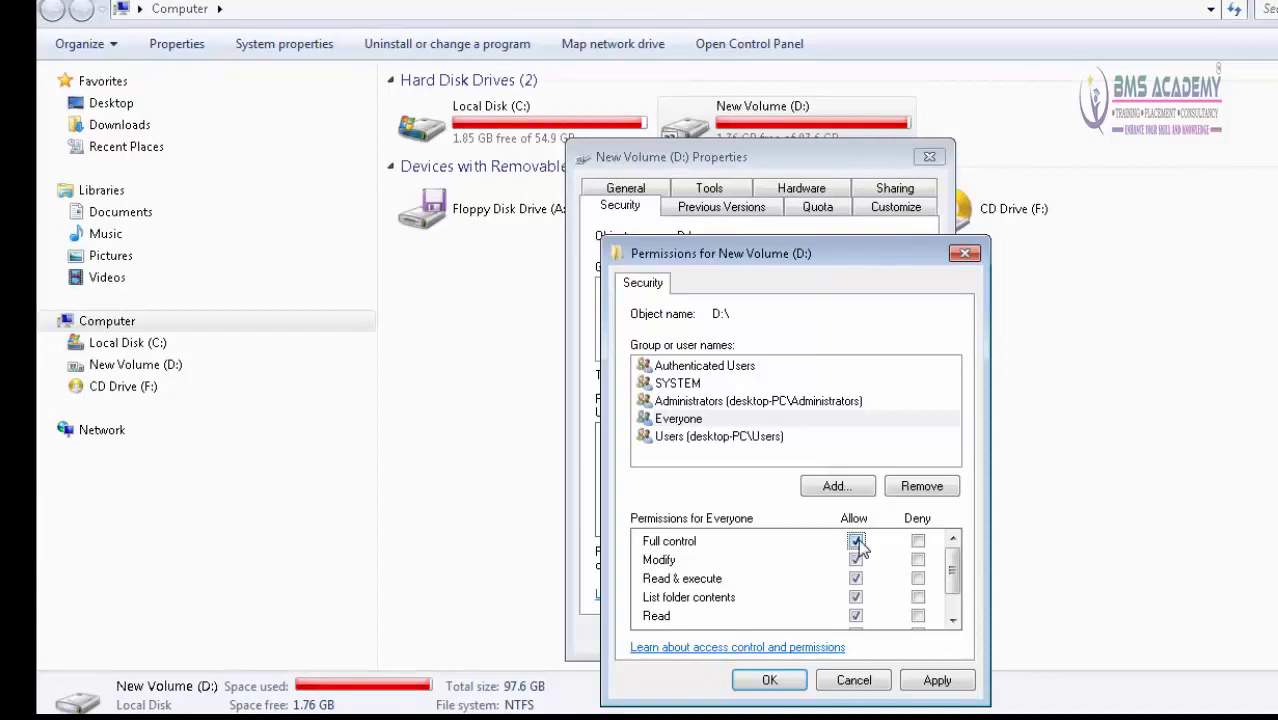
click(914, 688)
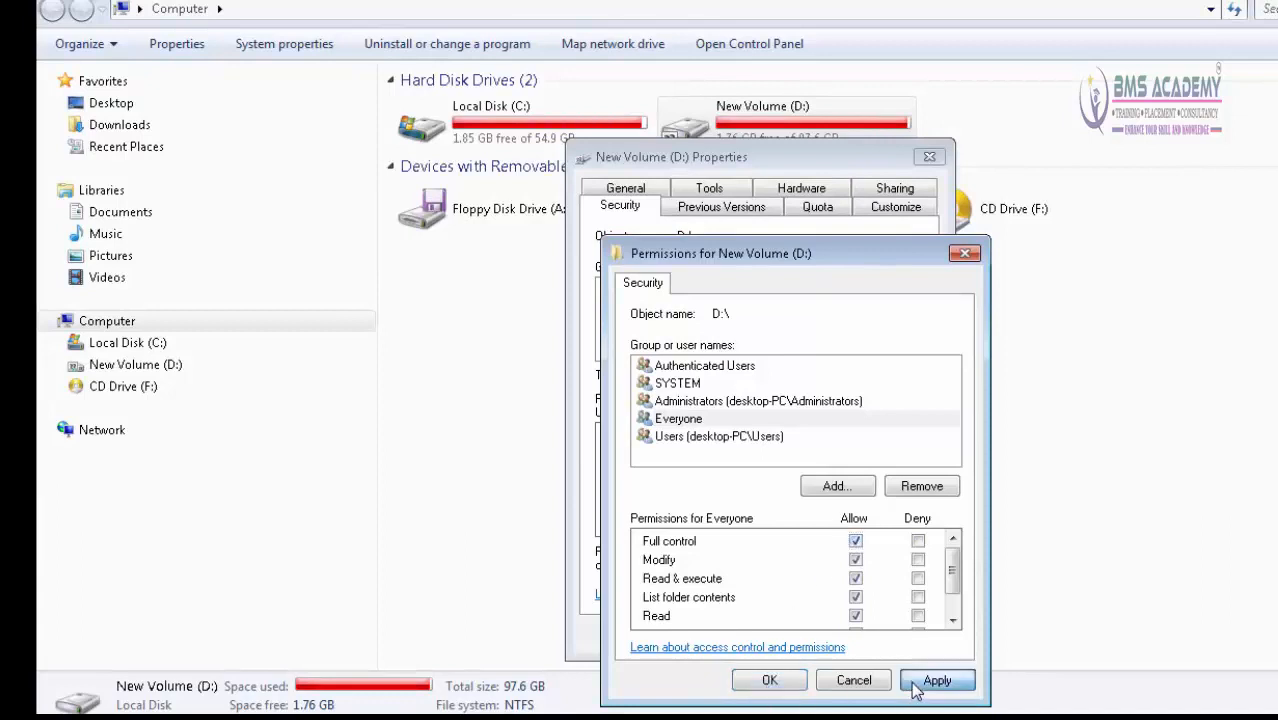
- Confirm the D: drive's permissions, and on the Windows 10 laptop open the shared folder d on DESKTOP-PC over the network
click(769, 680)
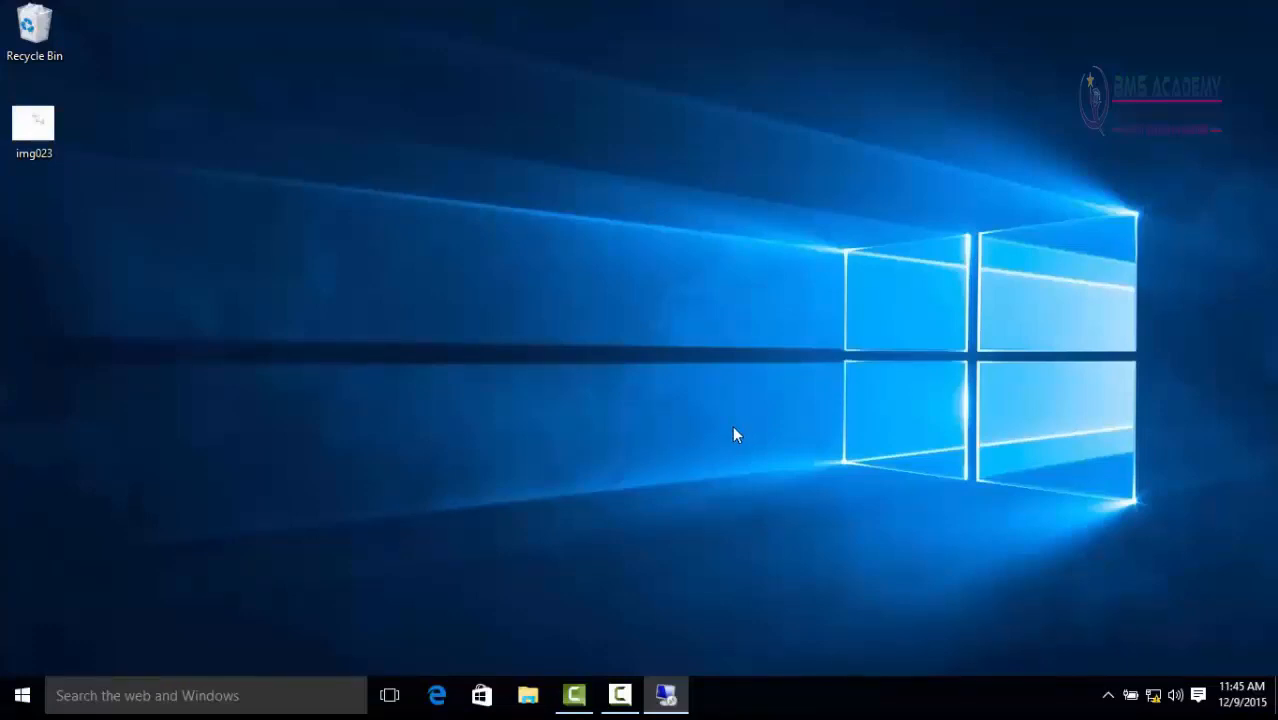
click(530, 697)
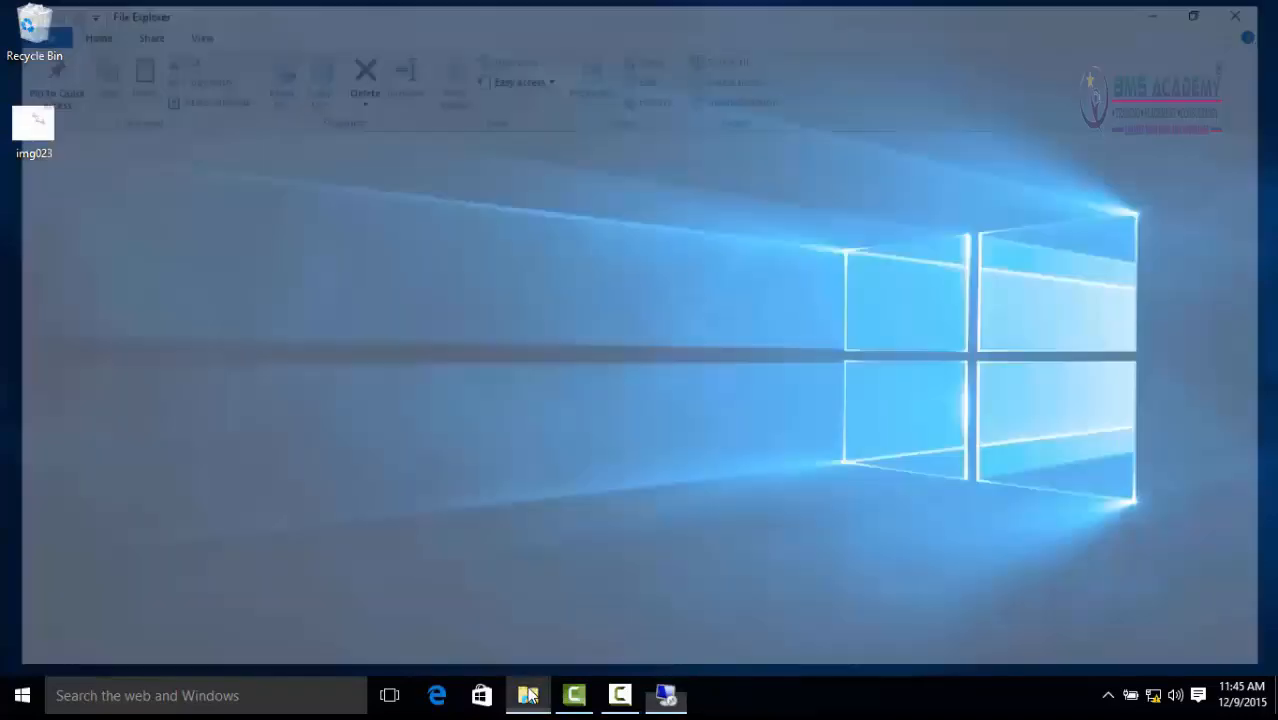
click(84, 586)
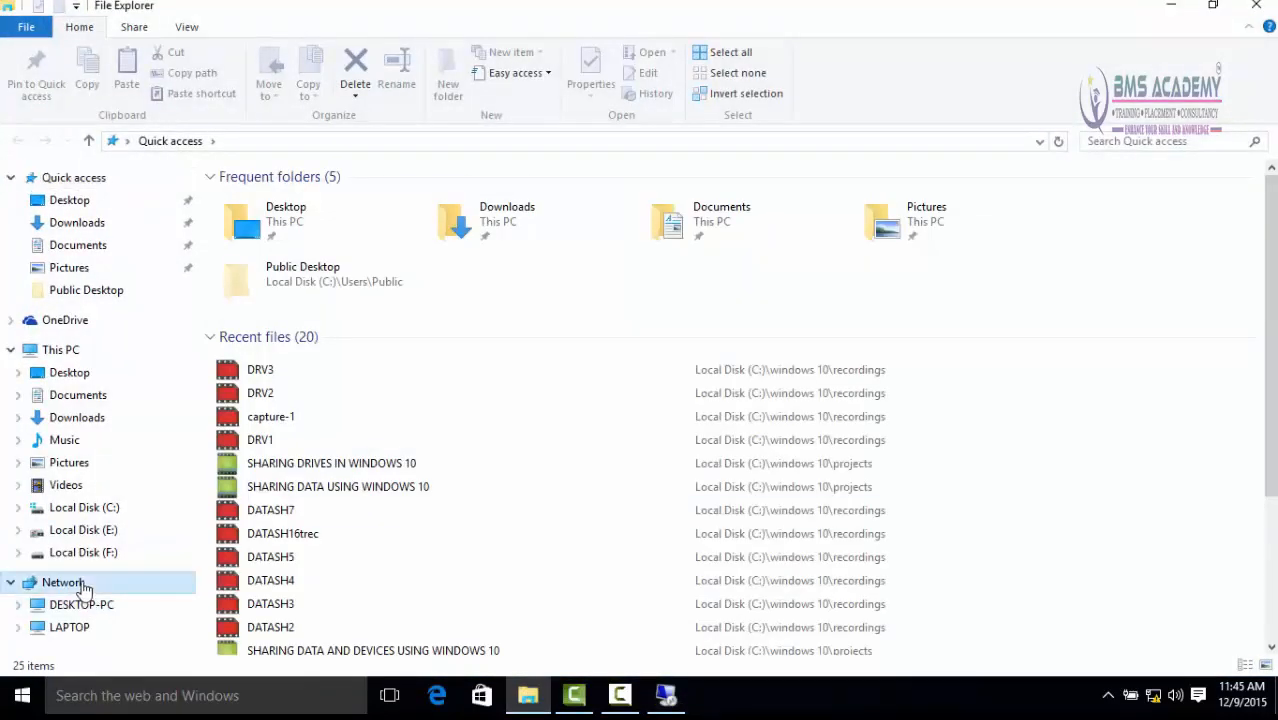
double_click(285, 218)
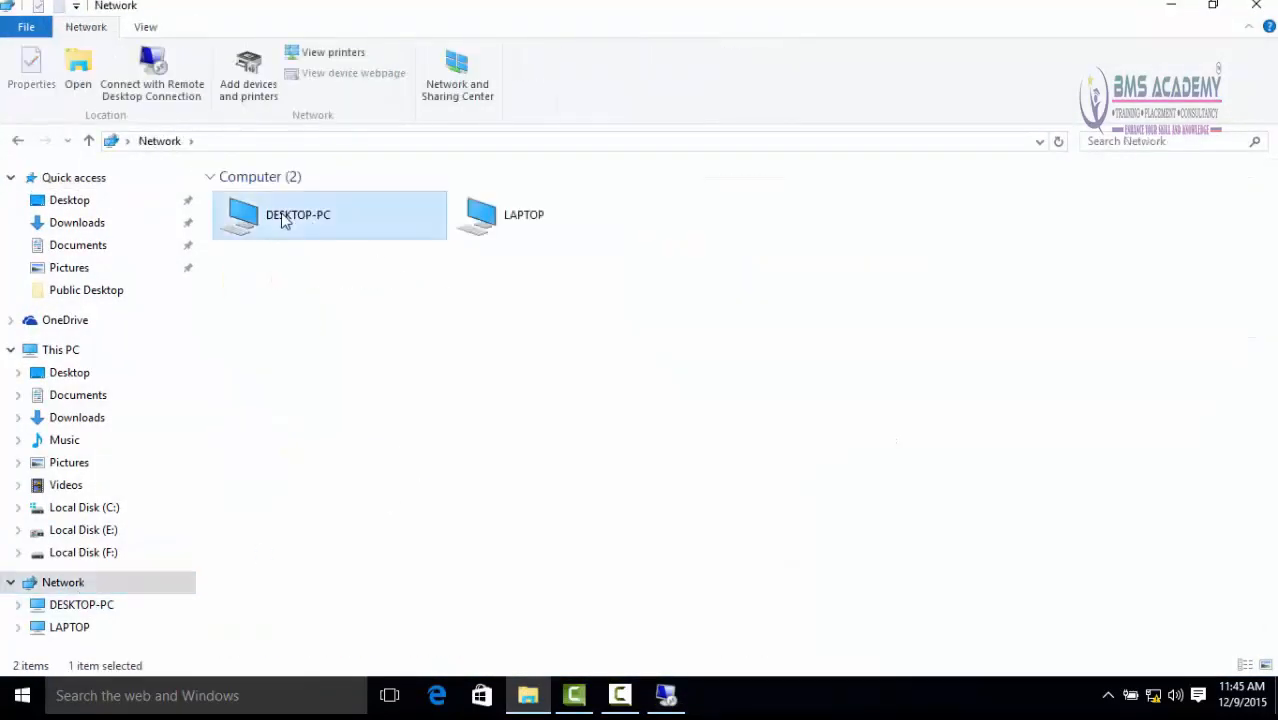
click(278, 191)
double_click(278, 191)
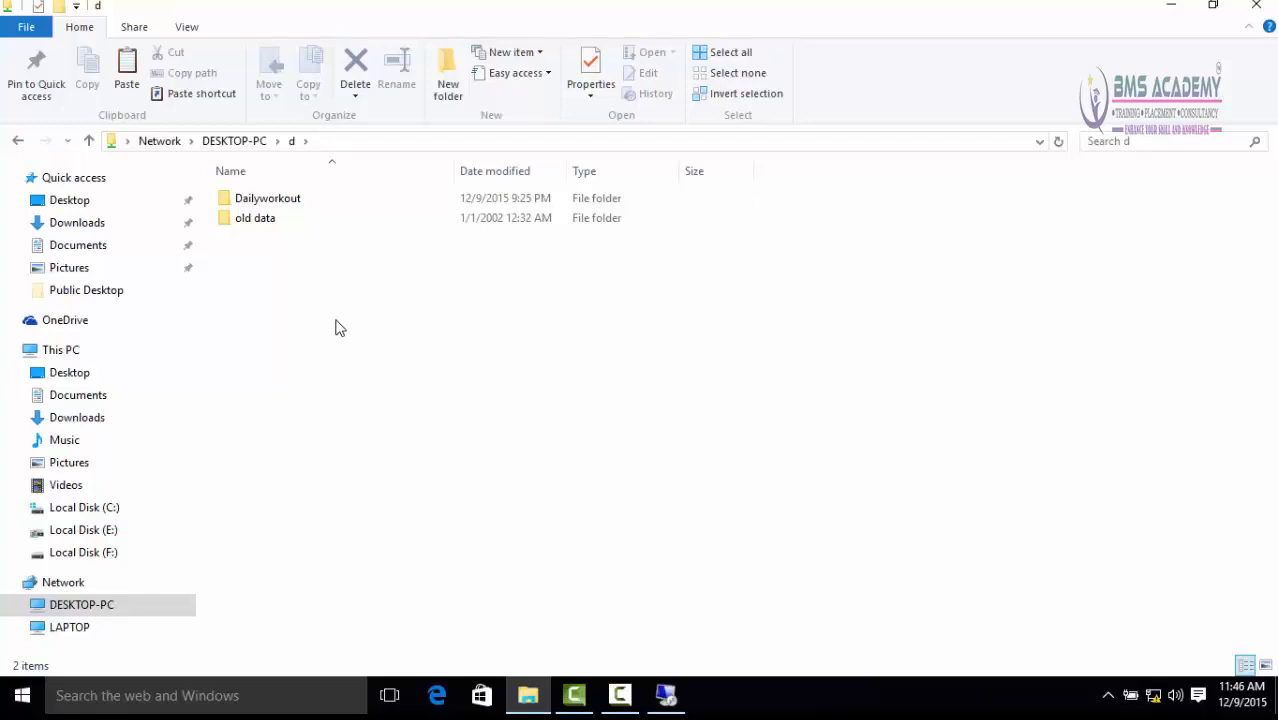
- Copy the daily workout details file from the shared Dailyworkout folder to the laptop's desktop
double_click(267, 201)
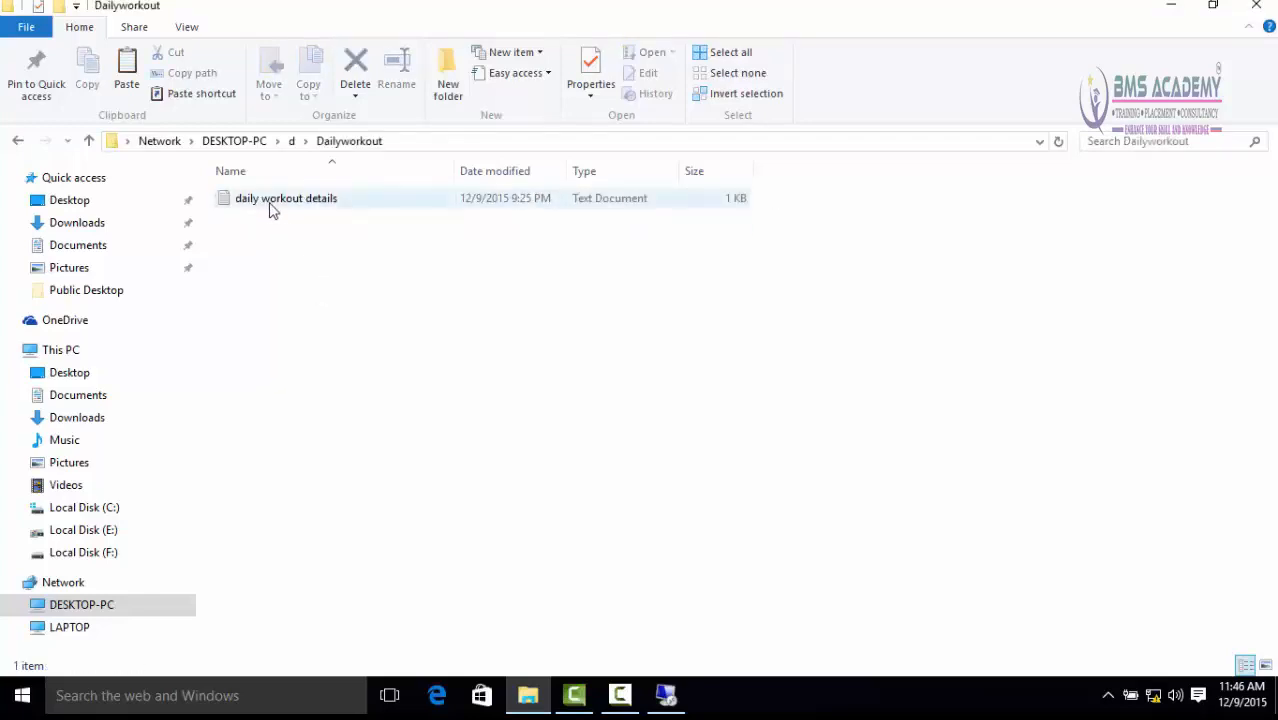
right_click(284, 201)
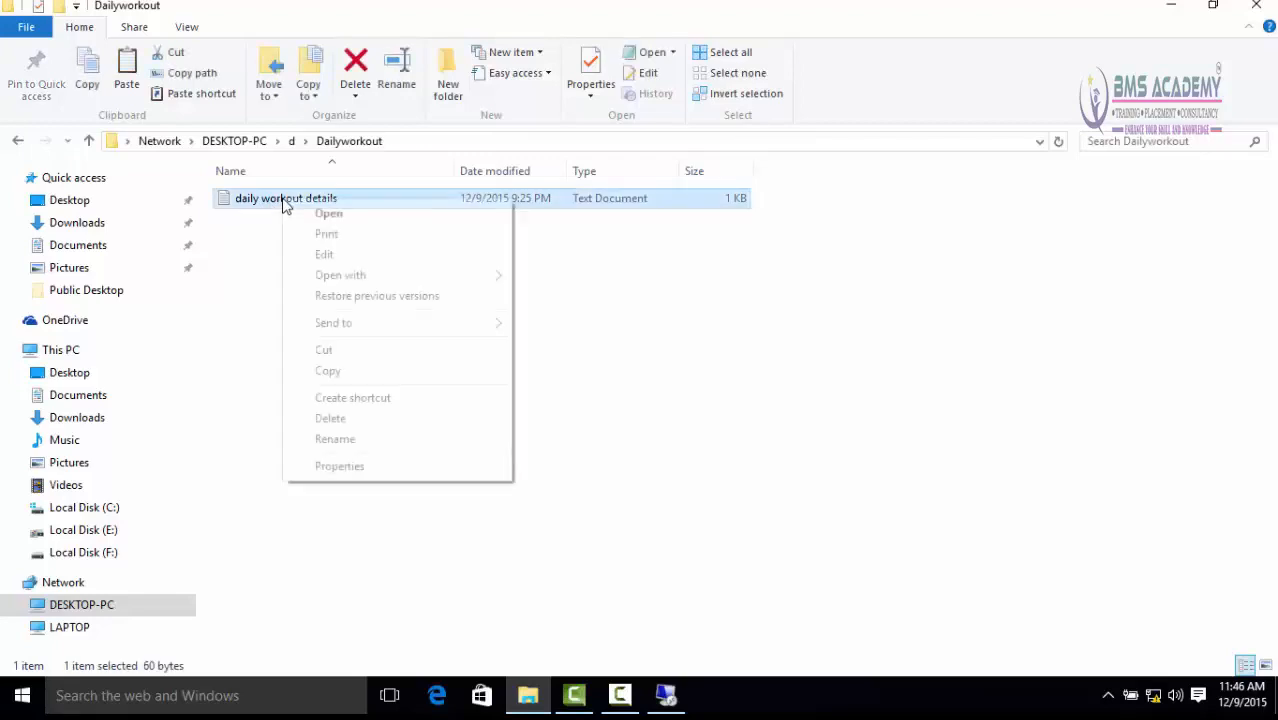
click(328, 370)
click(1171, 5)
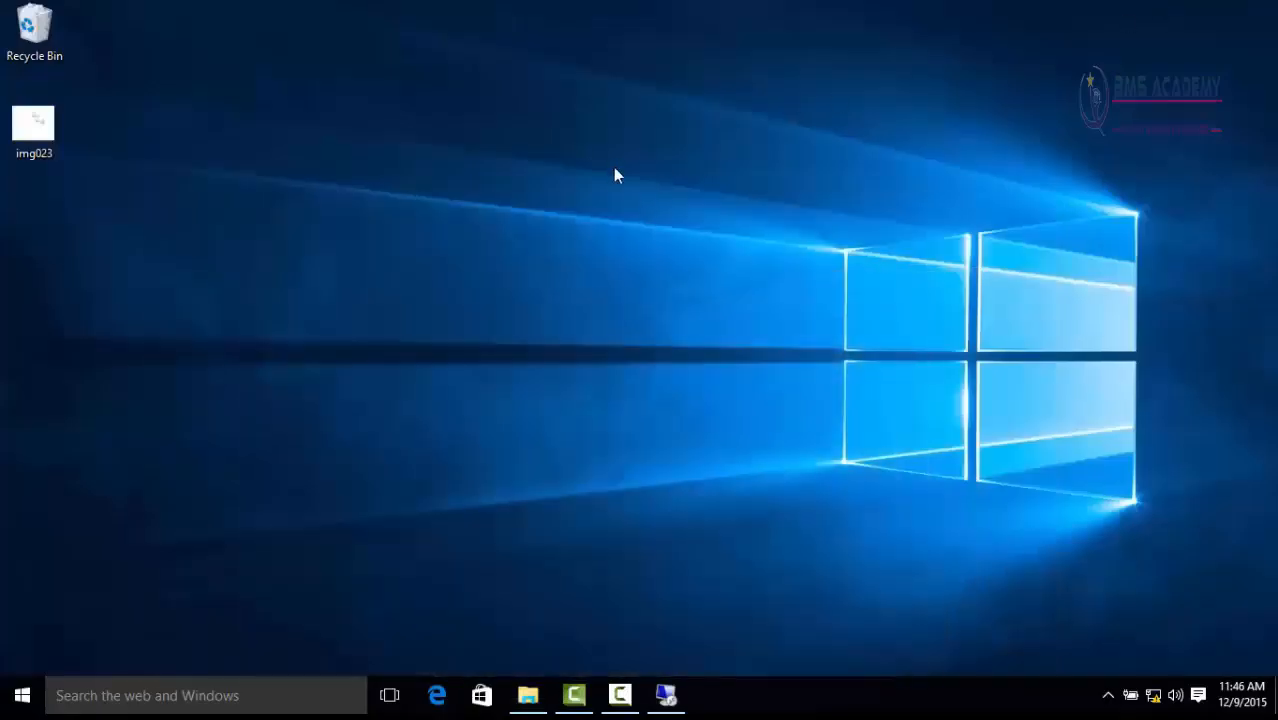
right_click(589, 169)
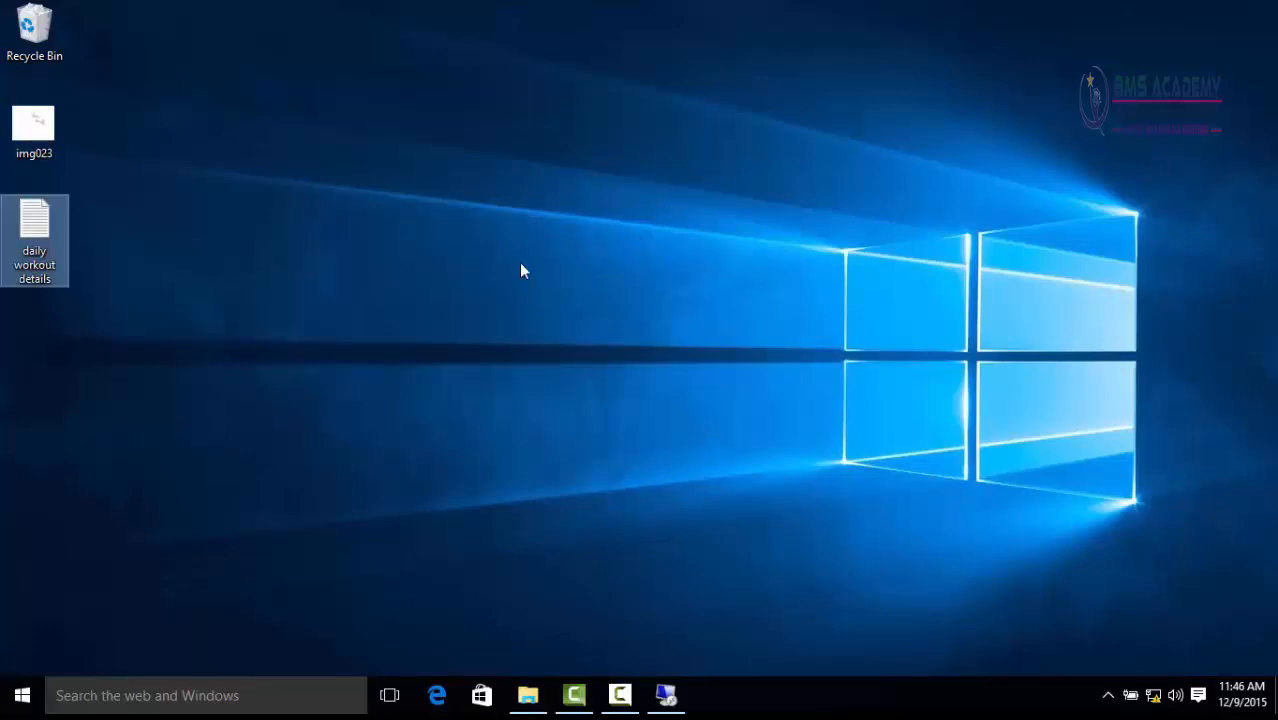
- Copy the img023 image from the laptop's desktop into the shared Dailyworkout folder on DESKTOP-PC
right_click(41, 125)
click(42, 416)
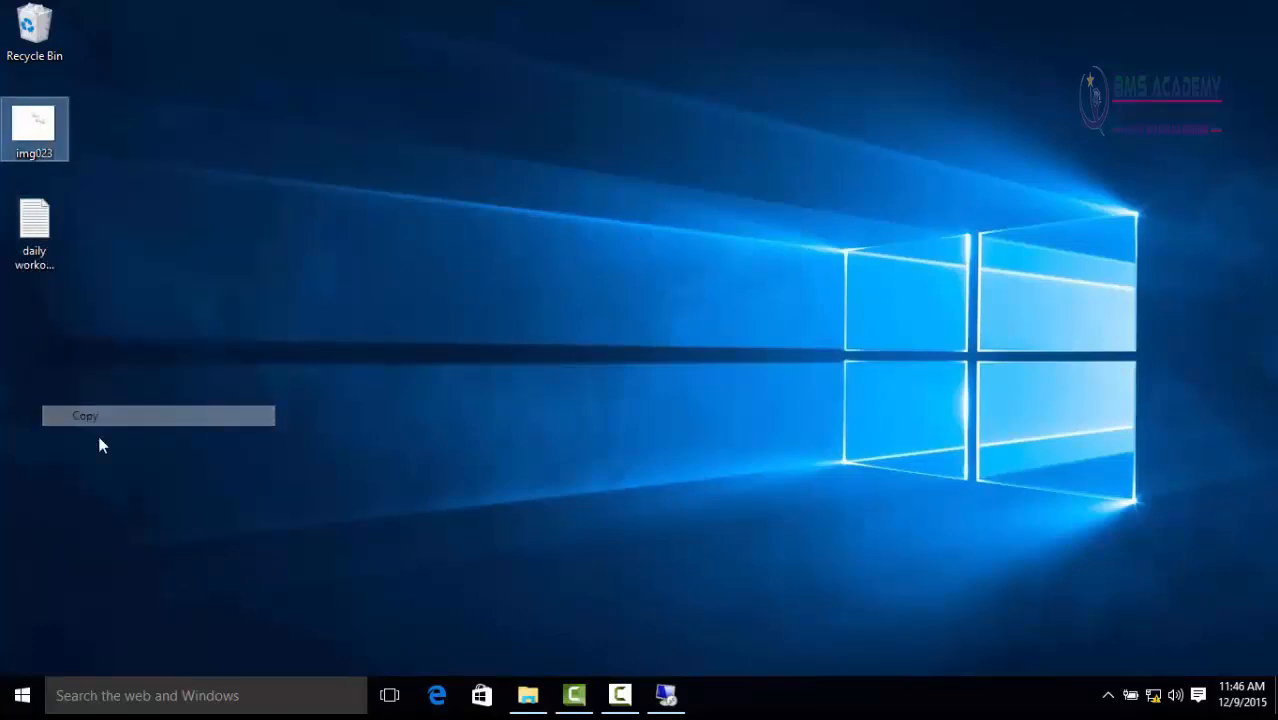
click(527, 695)
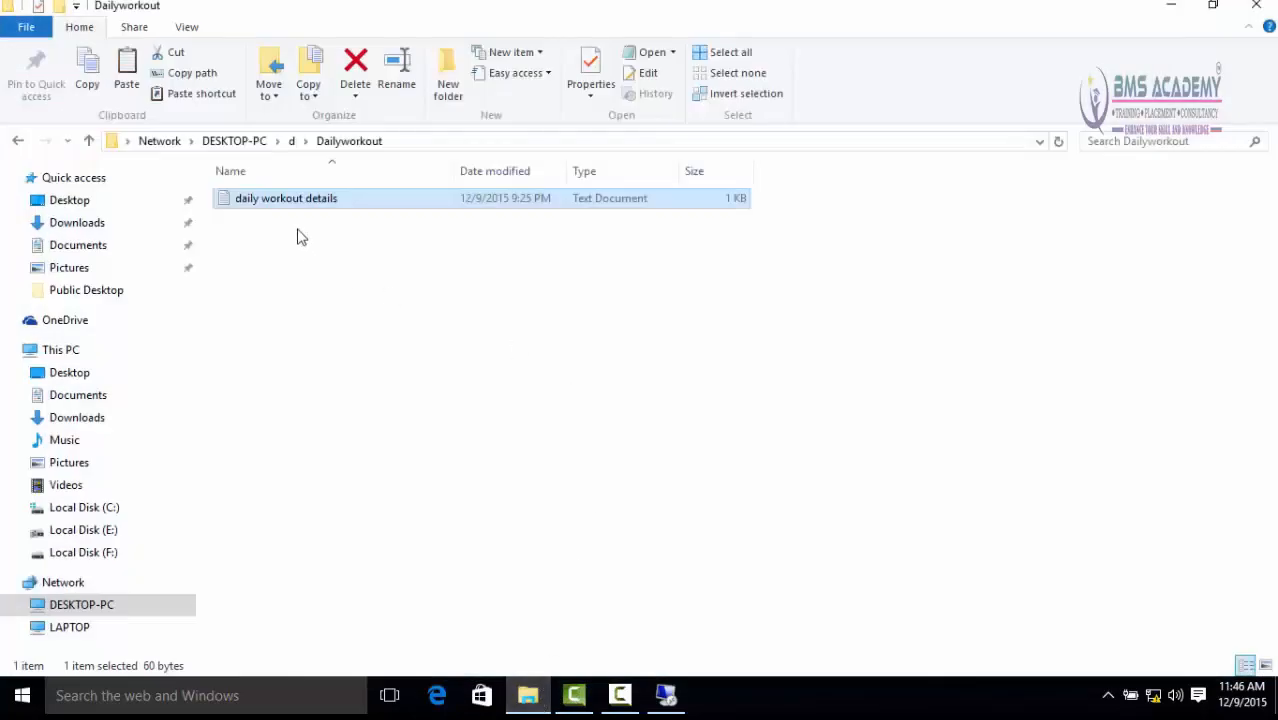
right_click(321, 337)
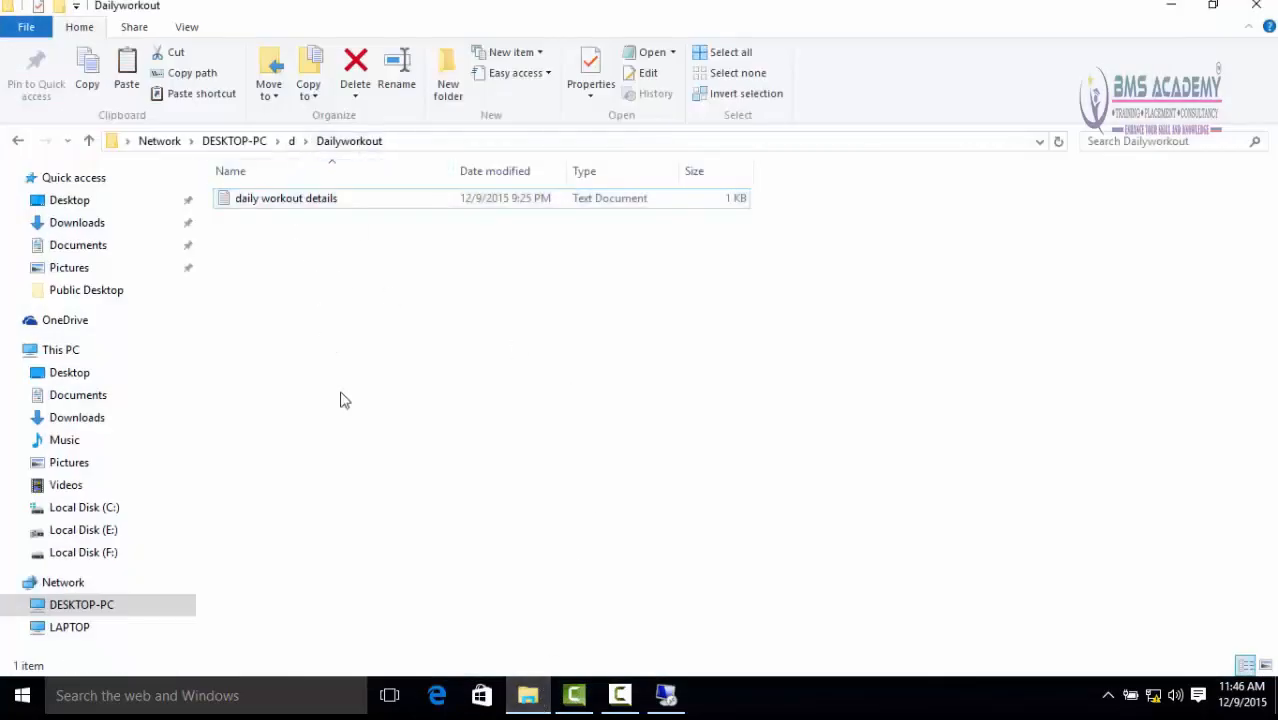
click(366, 467)
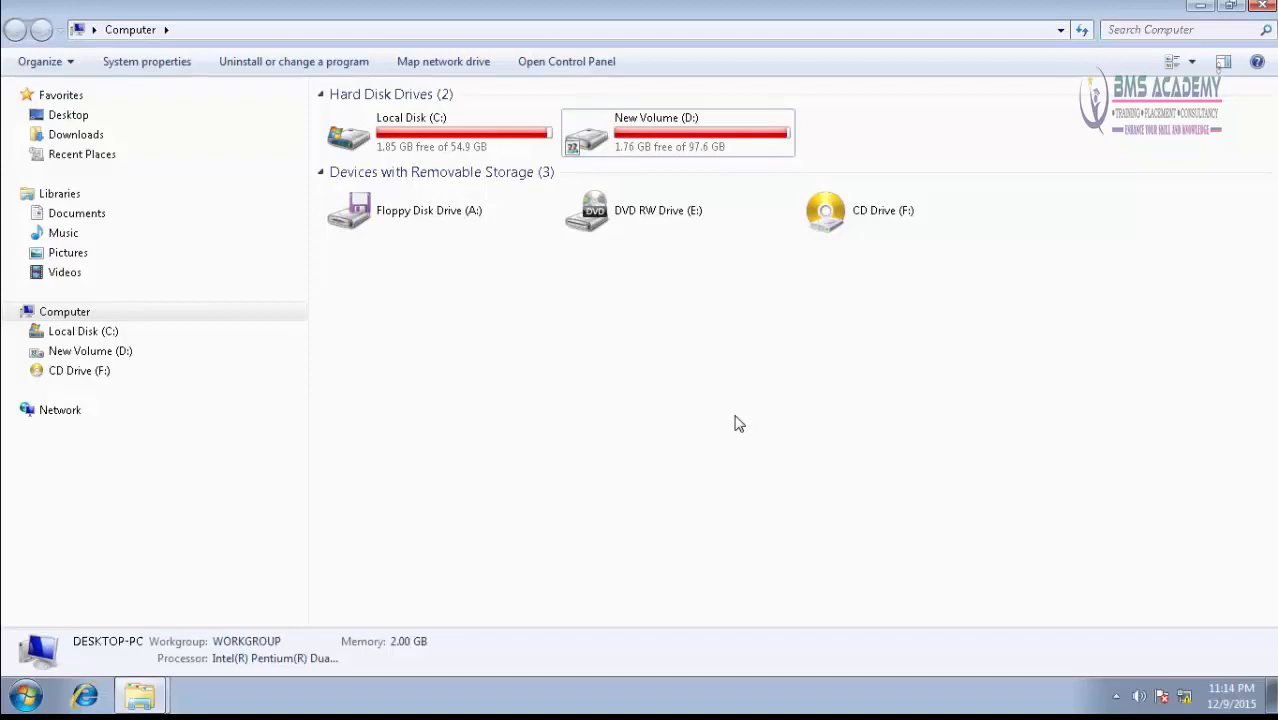
- On the Windows 7 desktop PC, open the Dailyworkout folder on New Volume (D:) and check for the img023 image
double_click(686, 140)
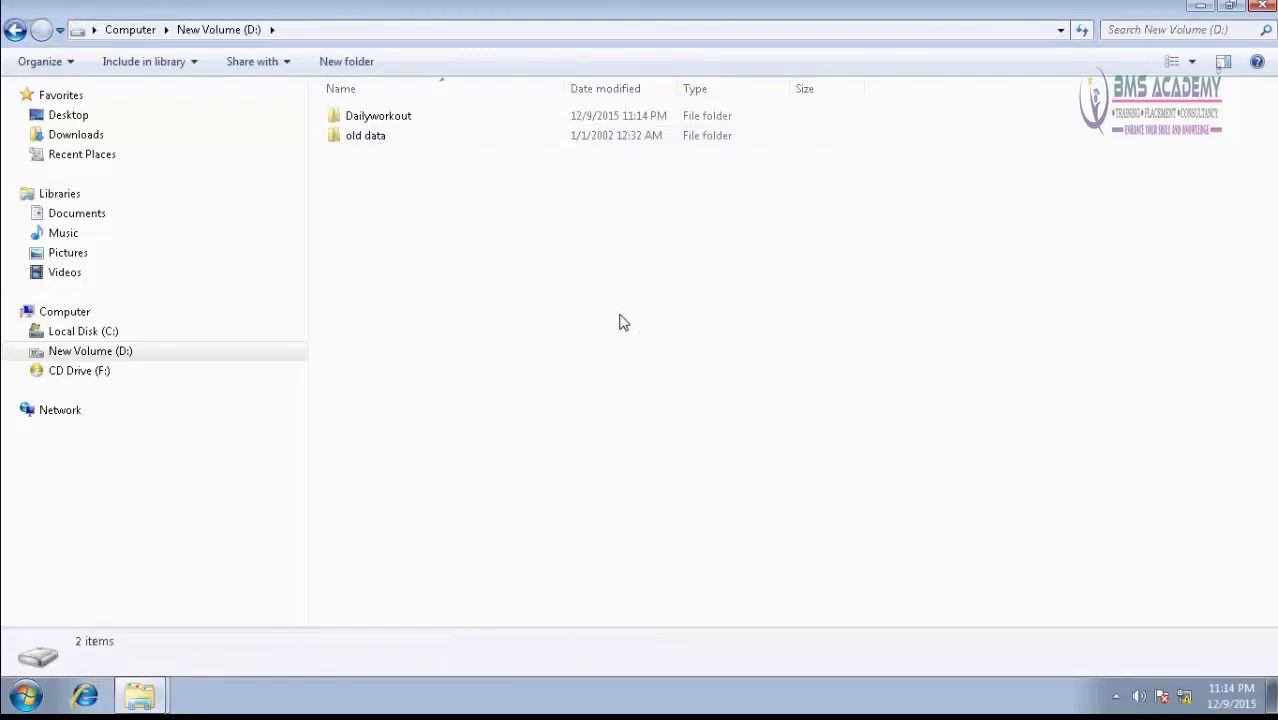
double_click(395, 123)
click(476, 160)
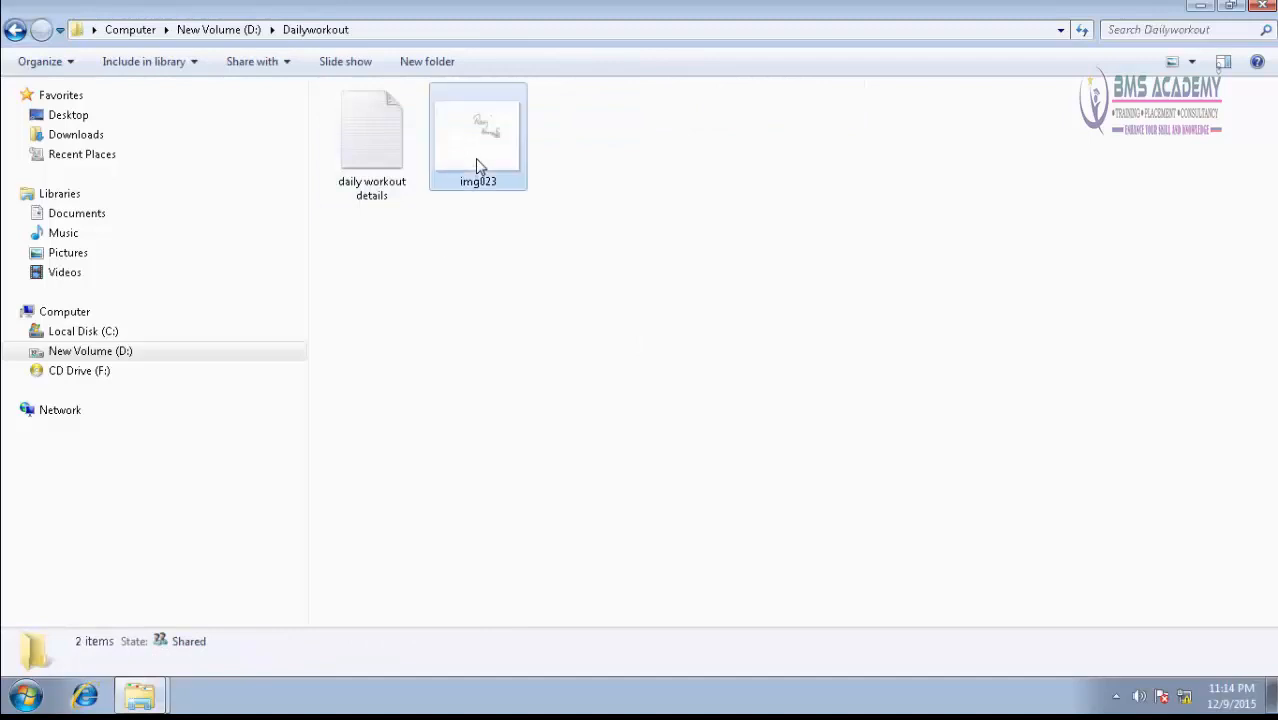